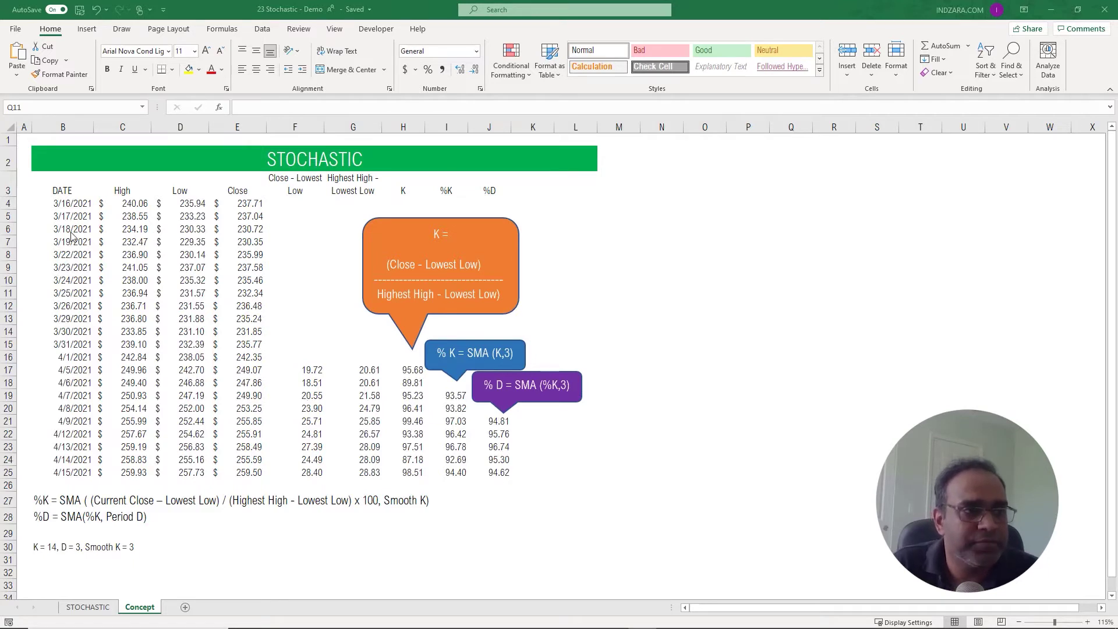
# Step: Select the example table's dates and review the written %K formula and the first K value's formula
pyautogui.moveTo(72, 204); pyautogui.dragTo(70, 473)
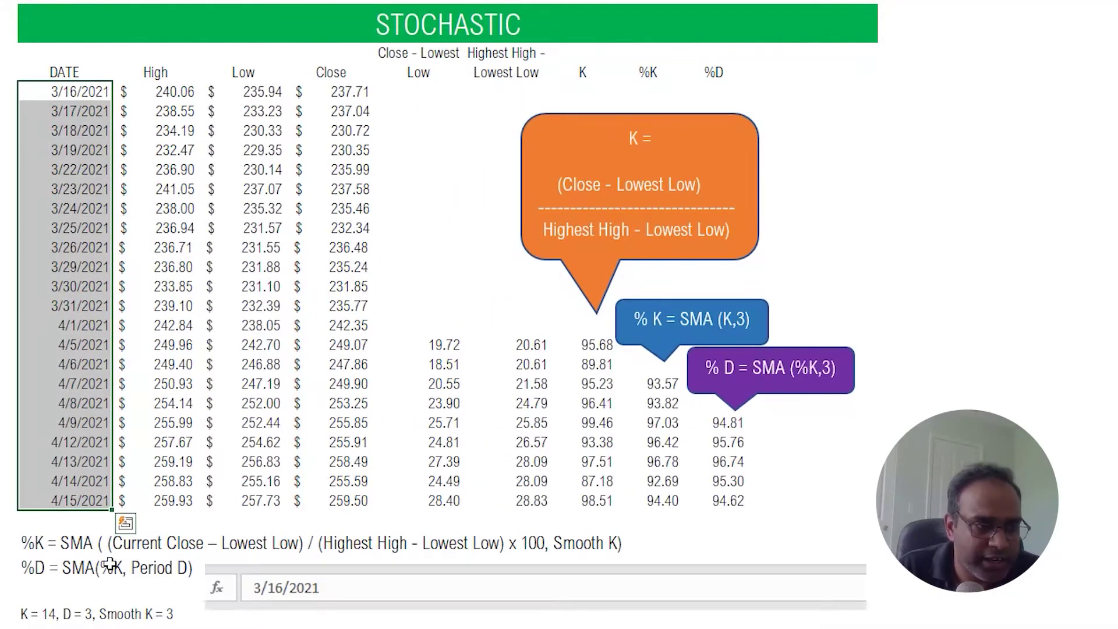
pyautogui.click(51, 546)
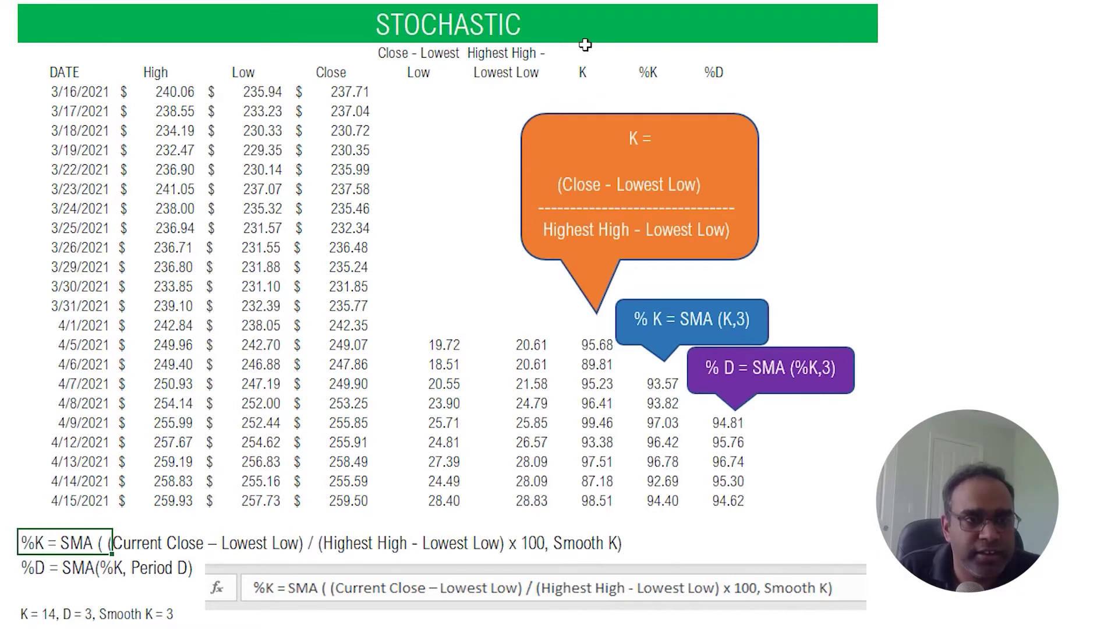
pyautogui.click(584, 74)
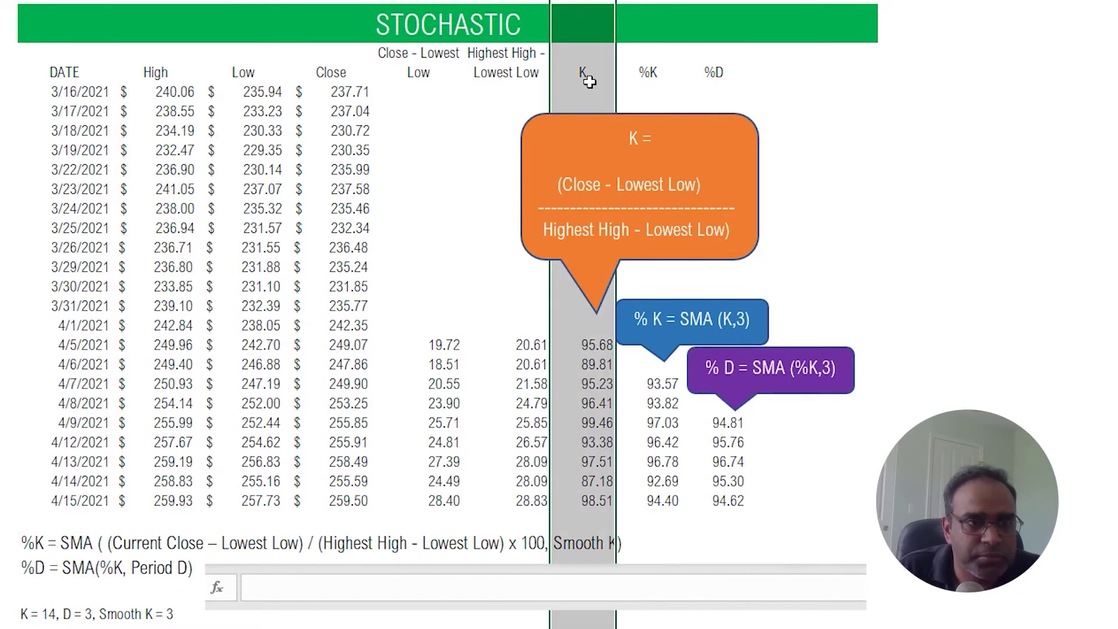
pyautogui.click(582, 346)
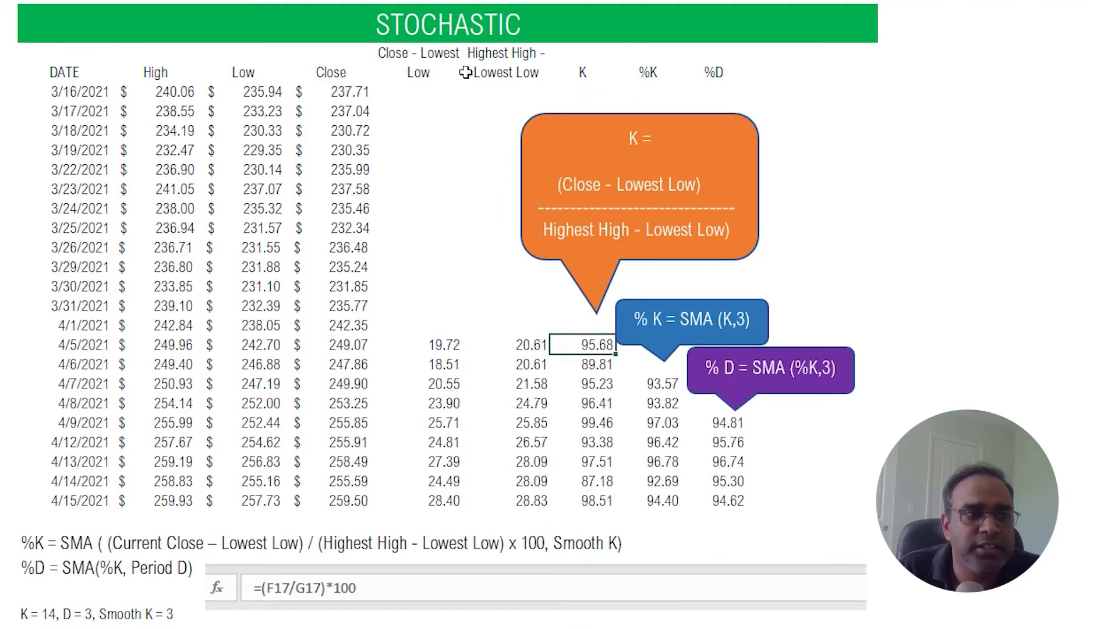
pyautogui.click(387, 582)
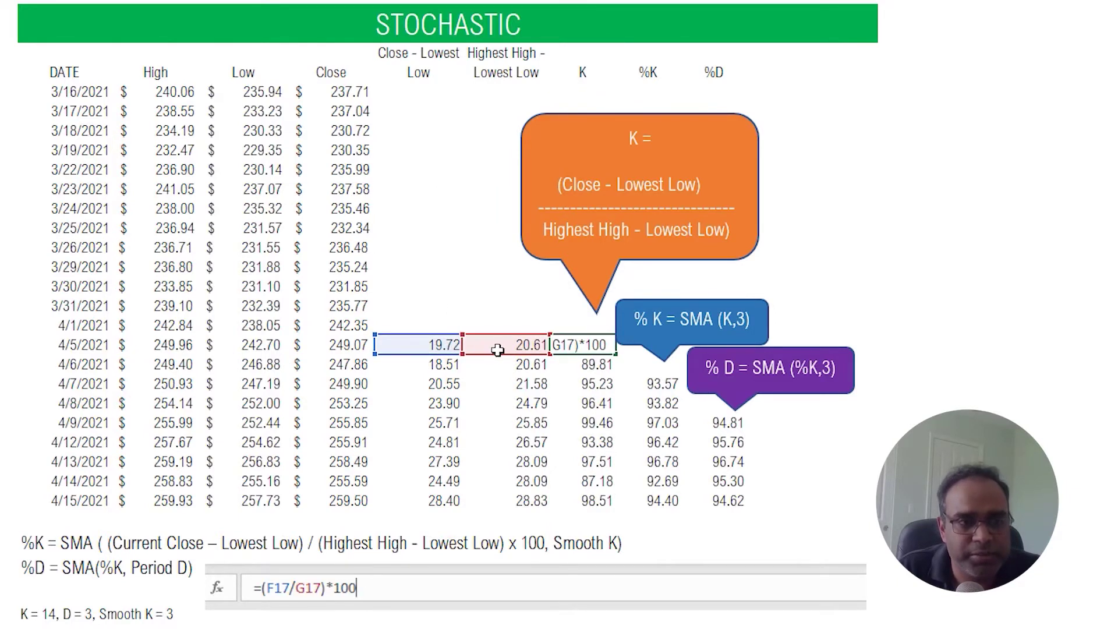
pyautogui.press('Escape')
# Step: Review the Close minus Lowest Low (19.72) and Highest High minus Lowest Low (20.61) formulas, leaving both unchanged
pyautogui.click(436, 346)
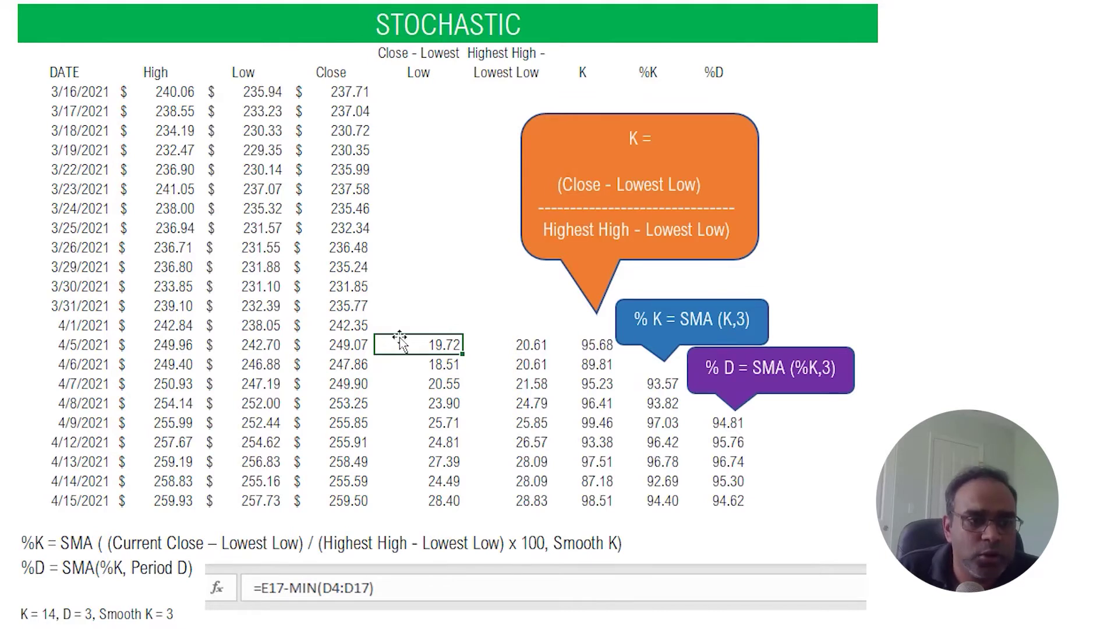
pyautogui.click(396, 587)
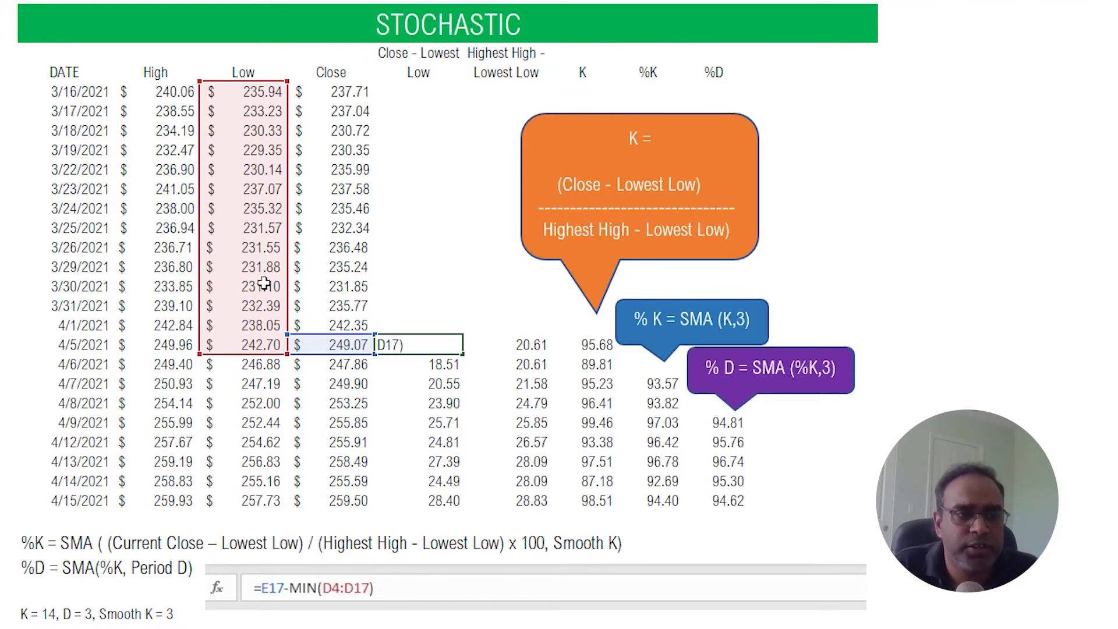
pyautogui.hotkey('ctrl', 'Return')
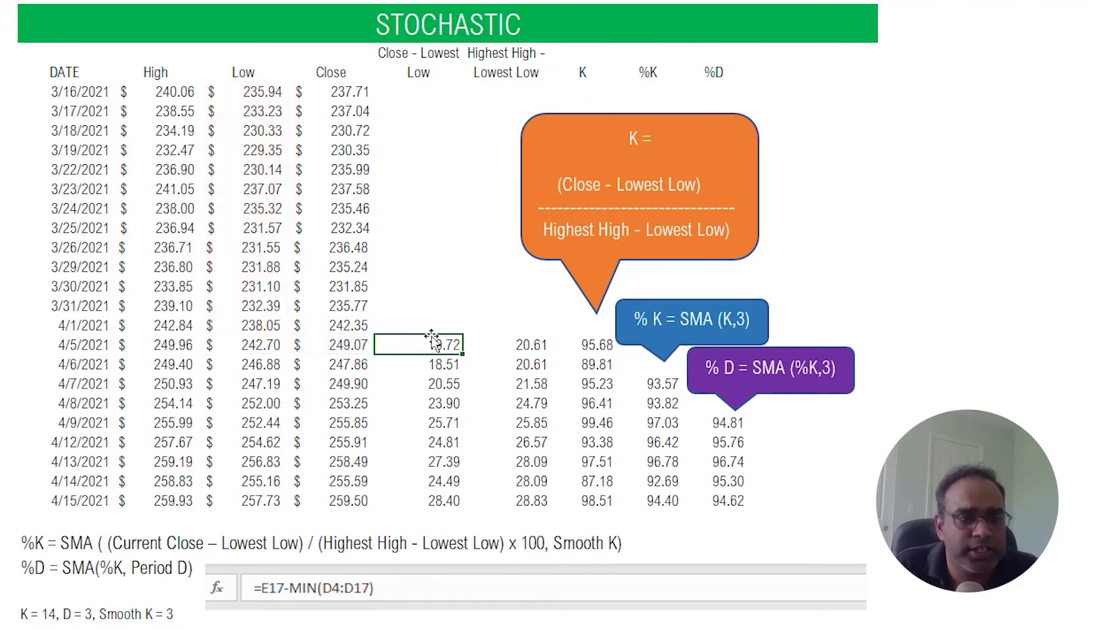
pyautogui.click(499, 341)
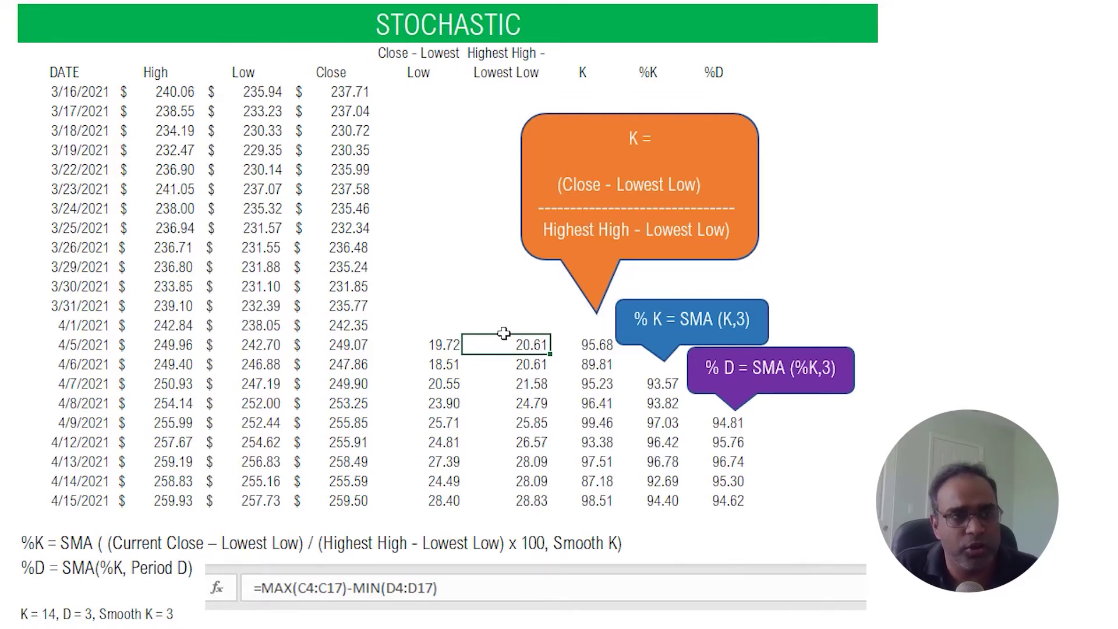
pyautogui.click(352, 588)
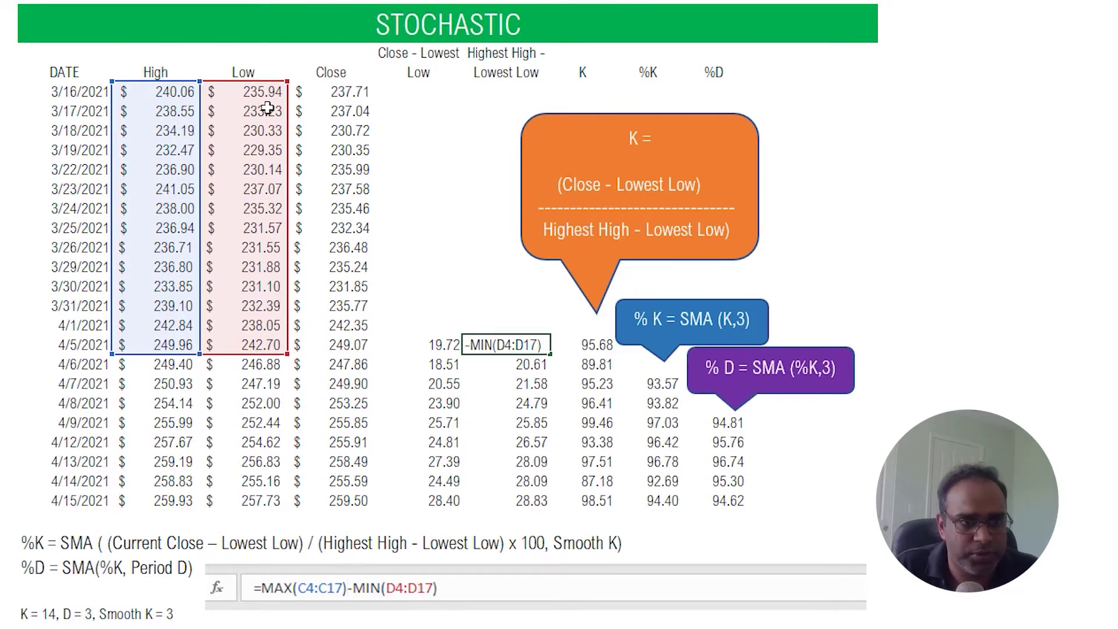
pyautogui.click(545, 346)
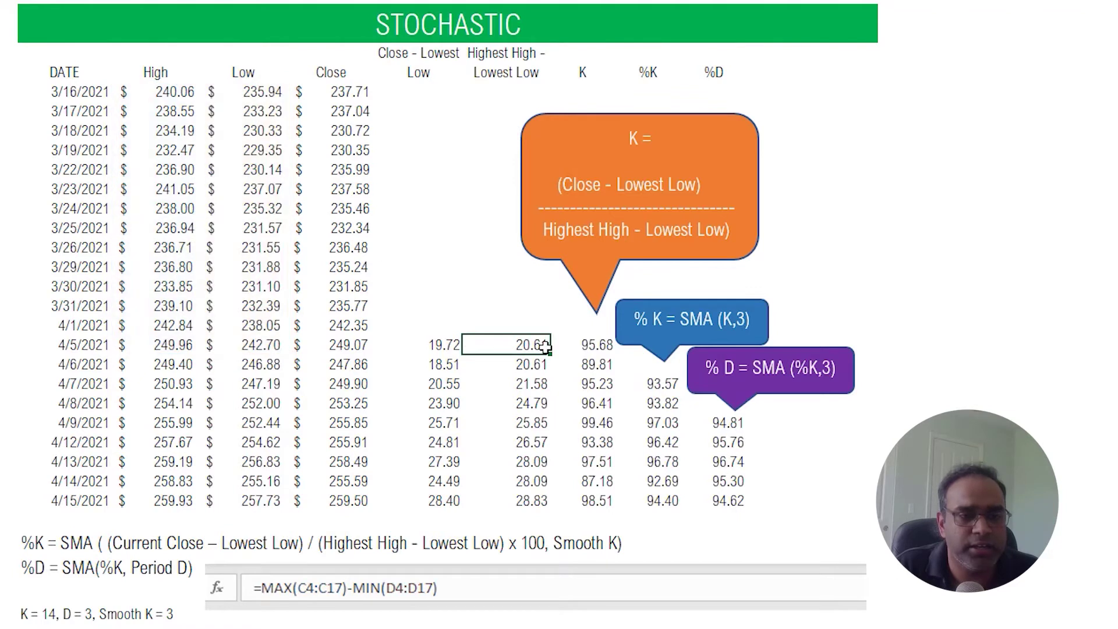
# Step: Recheck the K formula's division and the first %K formula averaging three K values
pyautogui.click(579, 344)
pyautogui.click(321, 587)
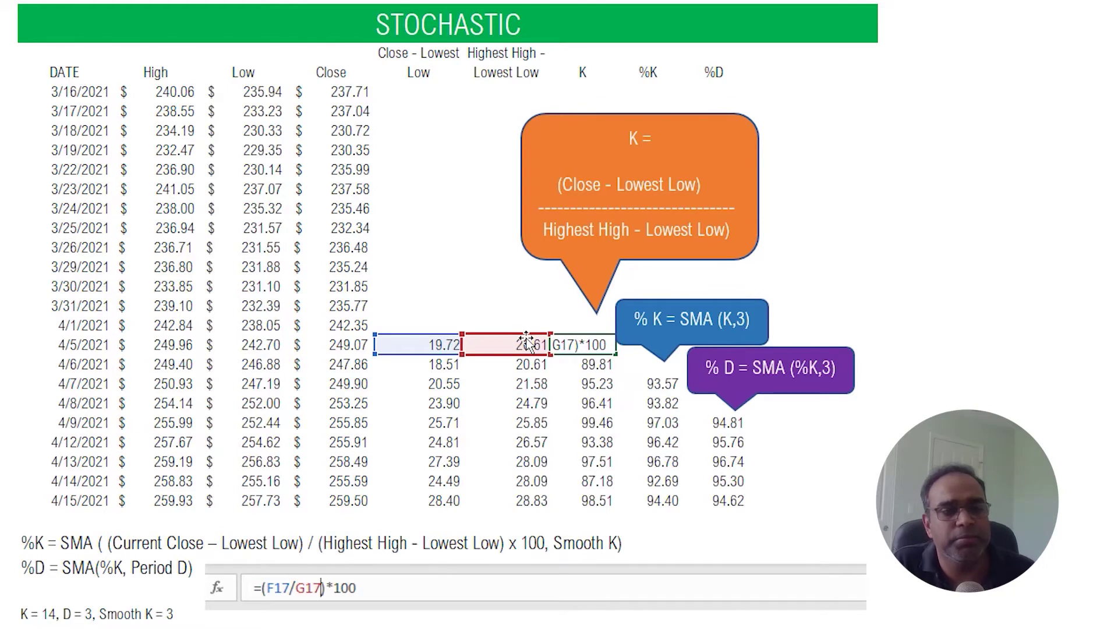
pyautogui.press('Escape')
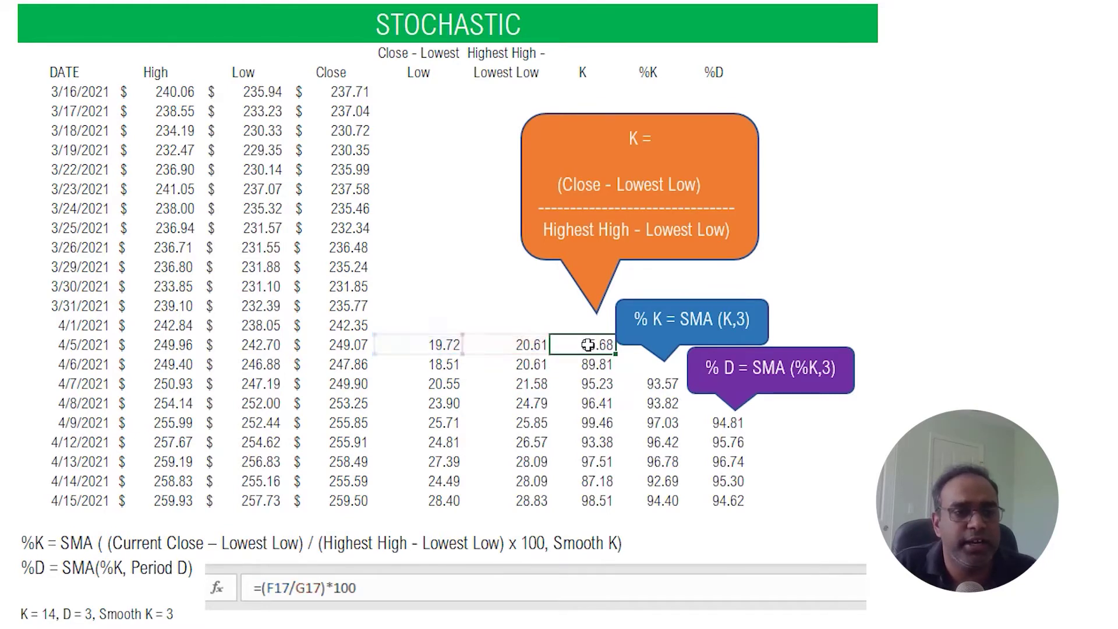
pyautogui.click(660, 388)
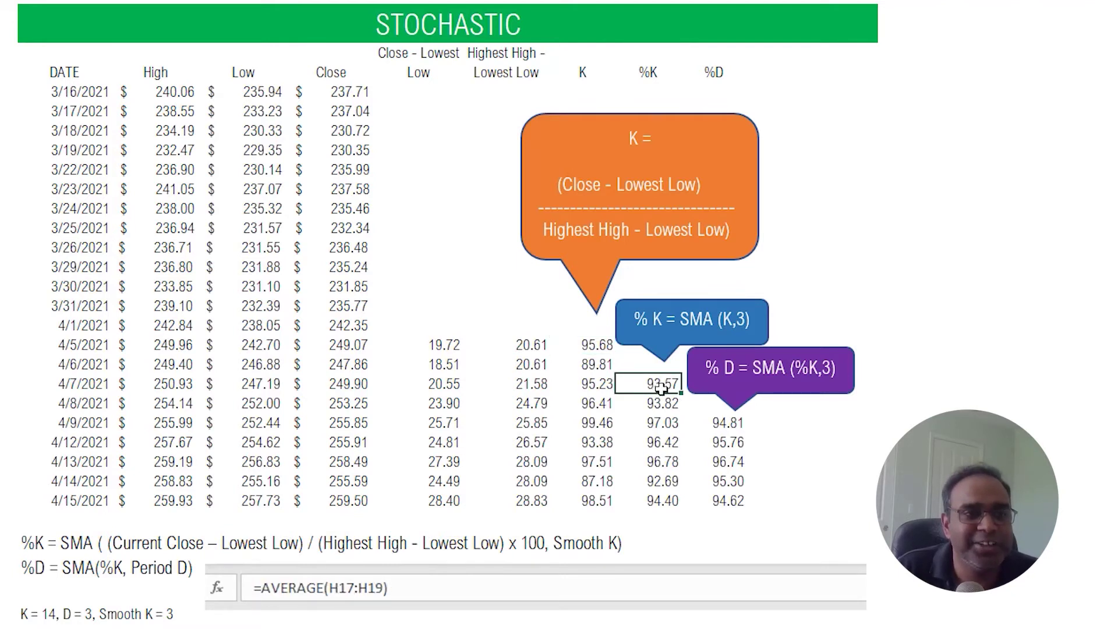
pyautogui.click(414, 589)
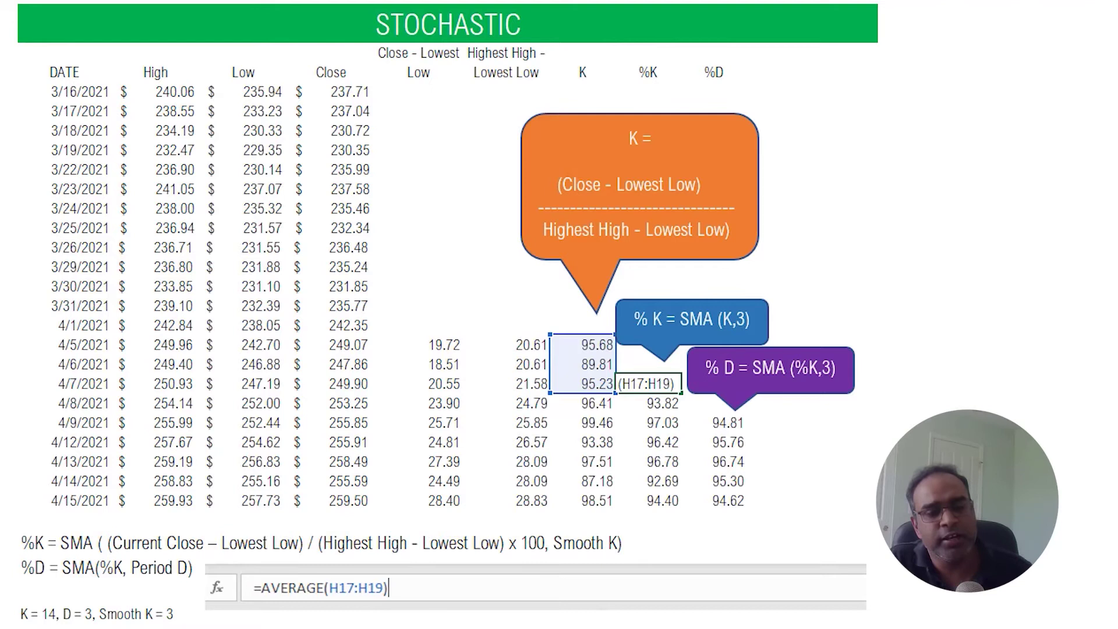
pyautogui.hotkey('ctrl', 'Return')
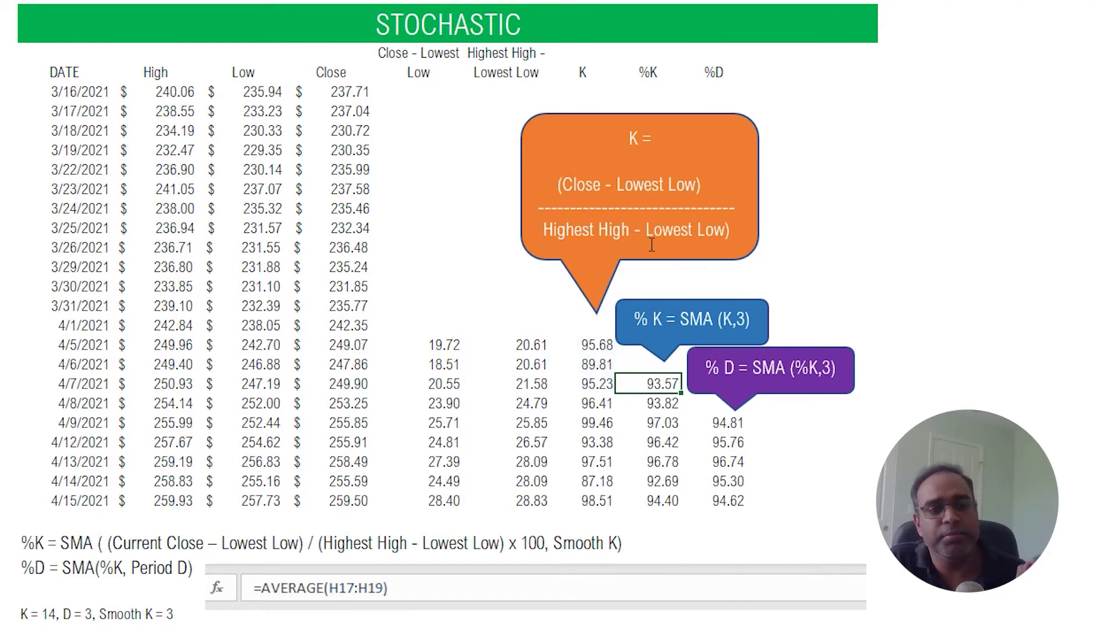
# Step: Review the first %D formula, which averages three %K values, leaving it unchanged
pyautogui.click(729, 416)
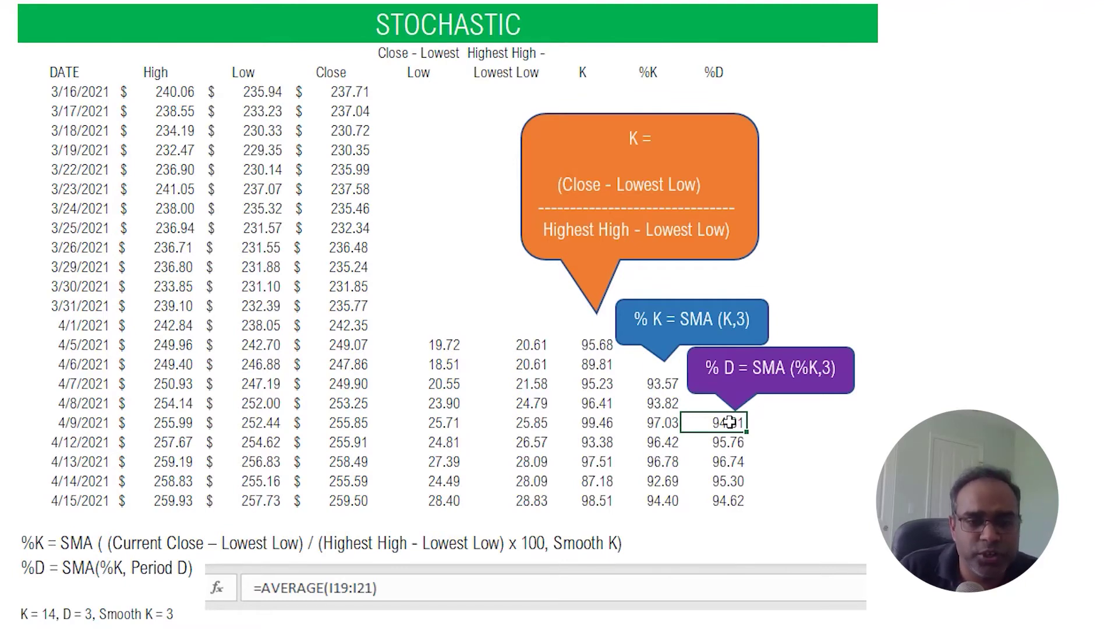
pyautogui.click(497, 594)
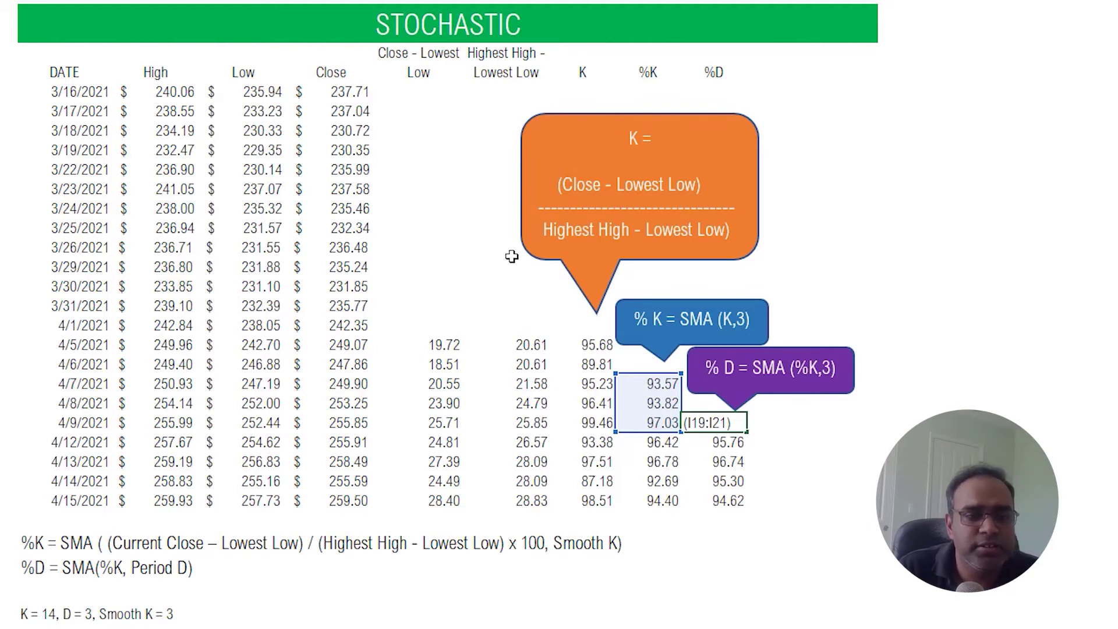
pyautogui.press('Return')
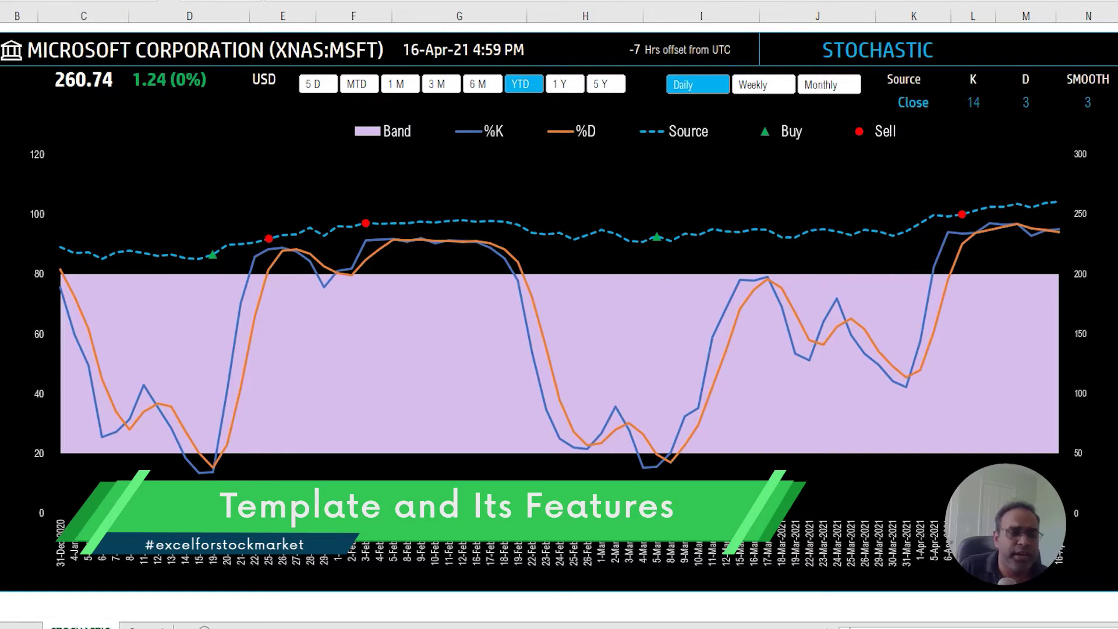
# Step: Change the company title to XNAS:AAPL so the dashboard loads Apple at 134.16
pyautogui.click(172, 58)
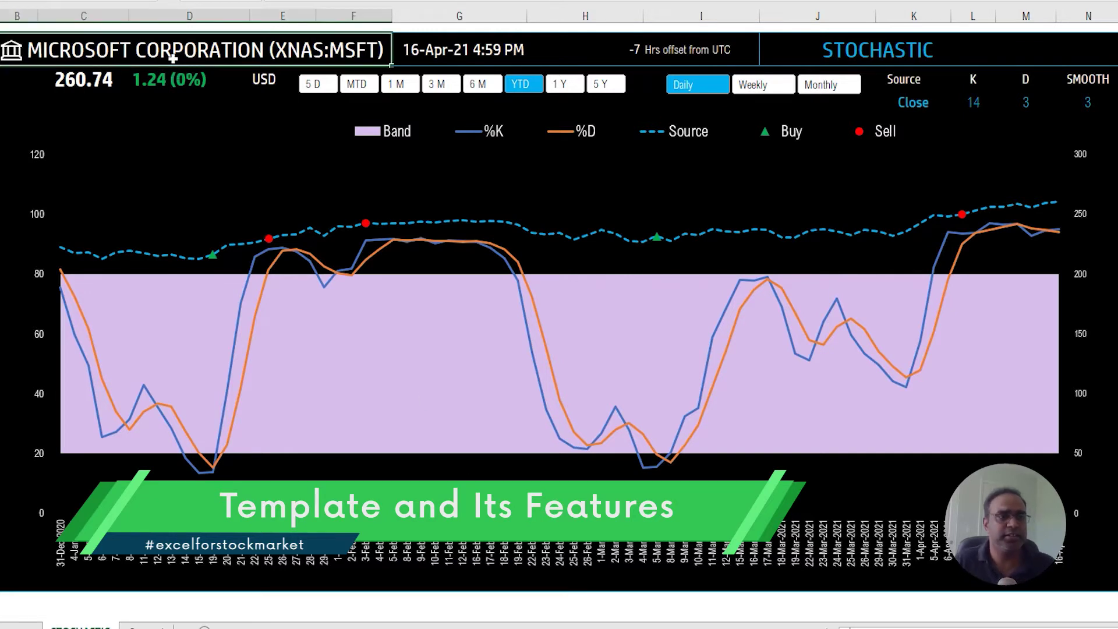
pyautogui.write('XNAS:')
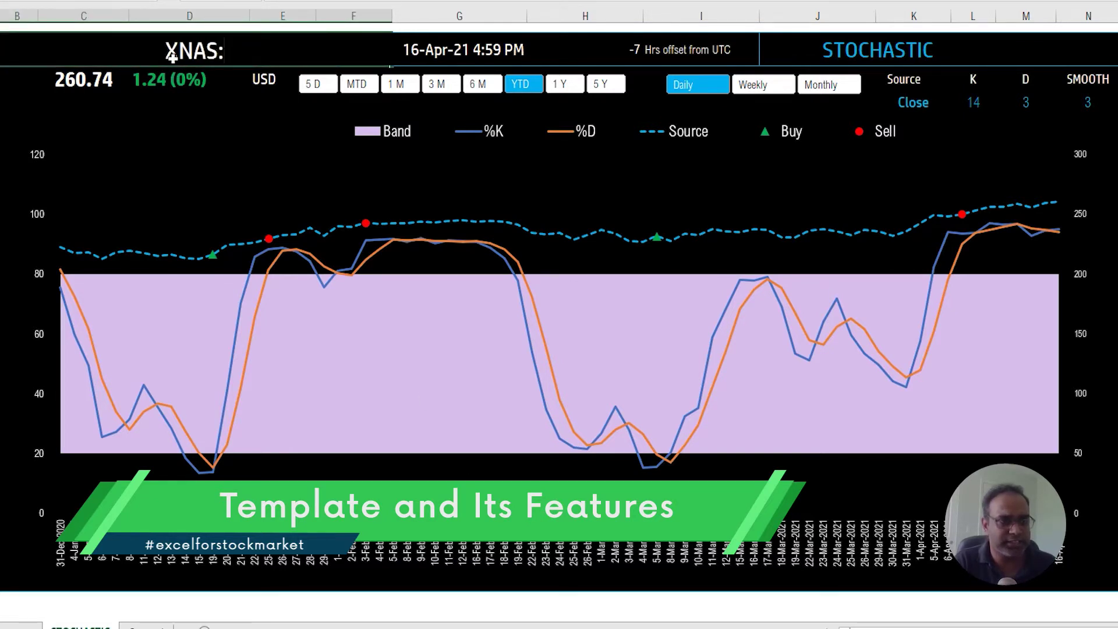
pyautogui.write('AAPL')
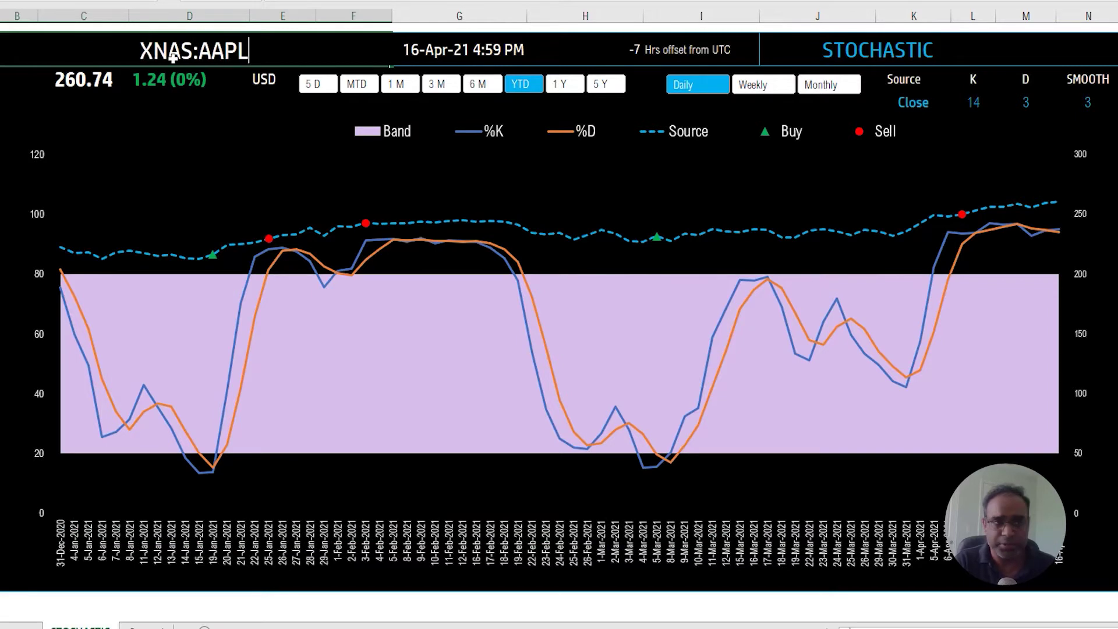
pyautogui.press('Return')
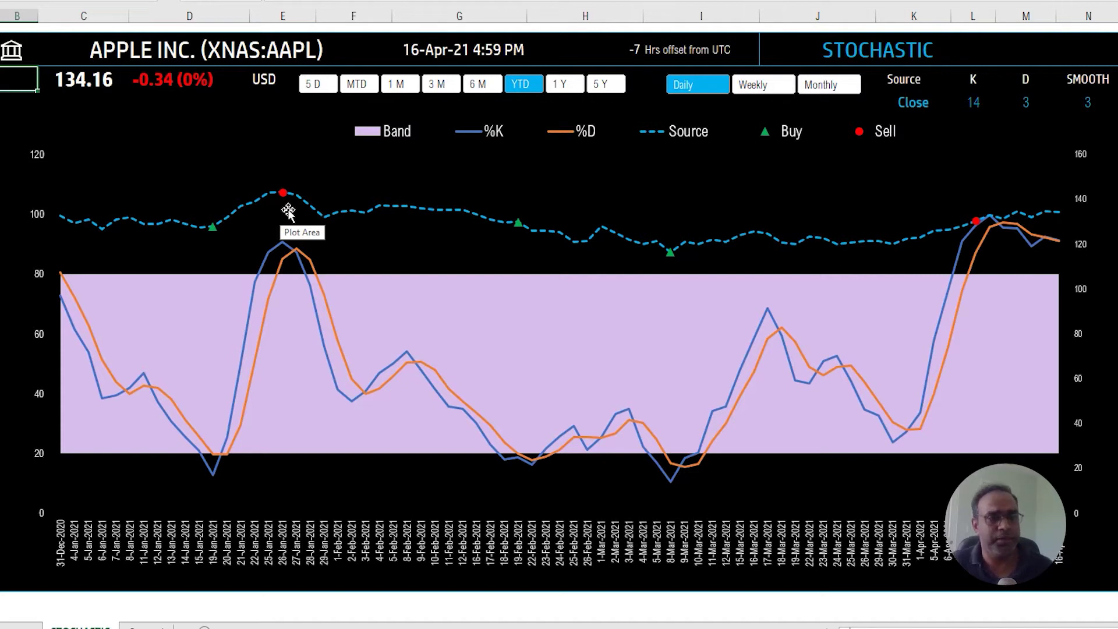
# Step: Point out Apple's current price of 134.16 and the day's change of -0.34 (0%)
pyautogui.click(263, 177)
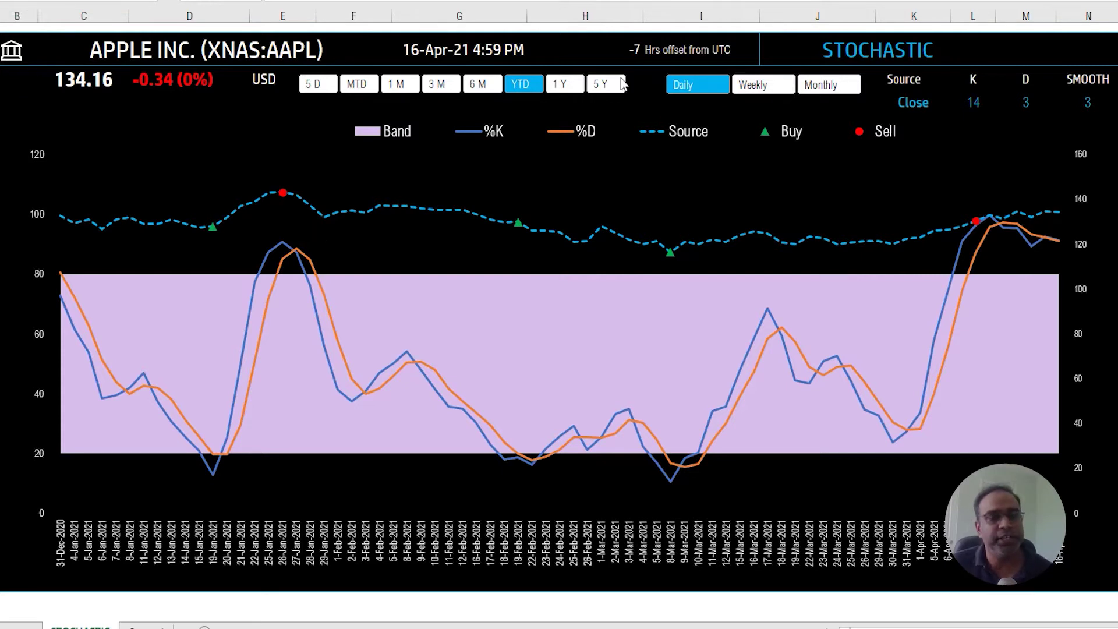
pyautogui.press('Escape')
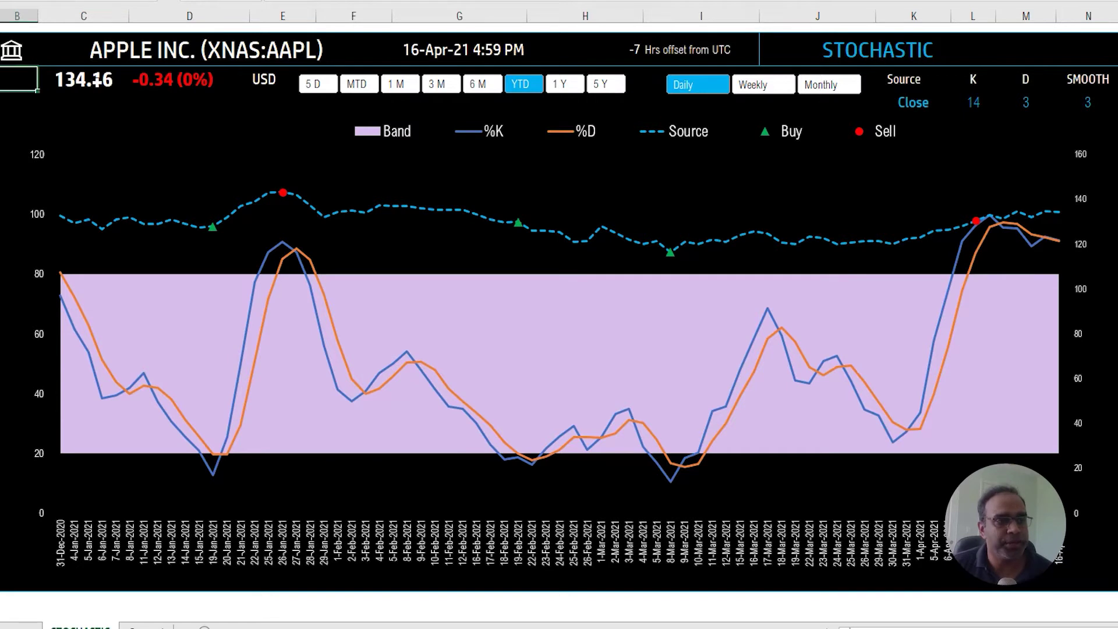
pyautogui.click(93, 80)
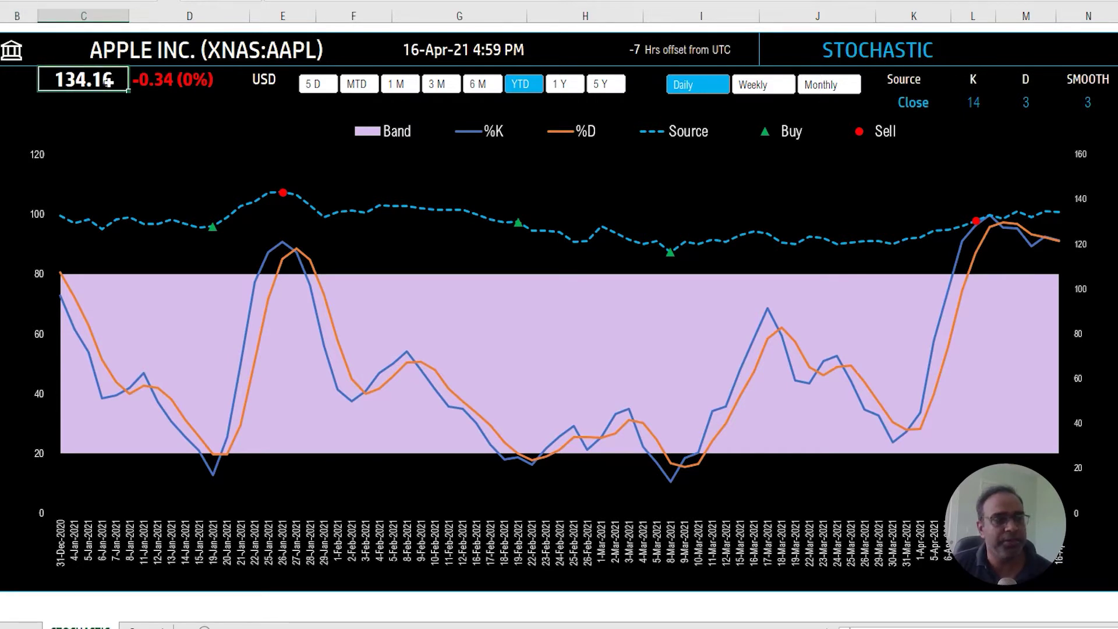
pyautogui.click(157, 88)
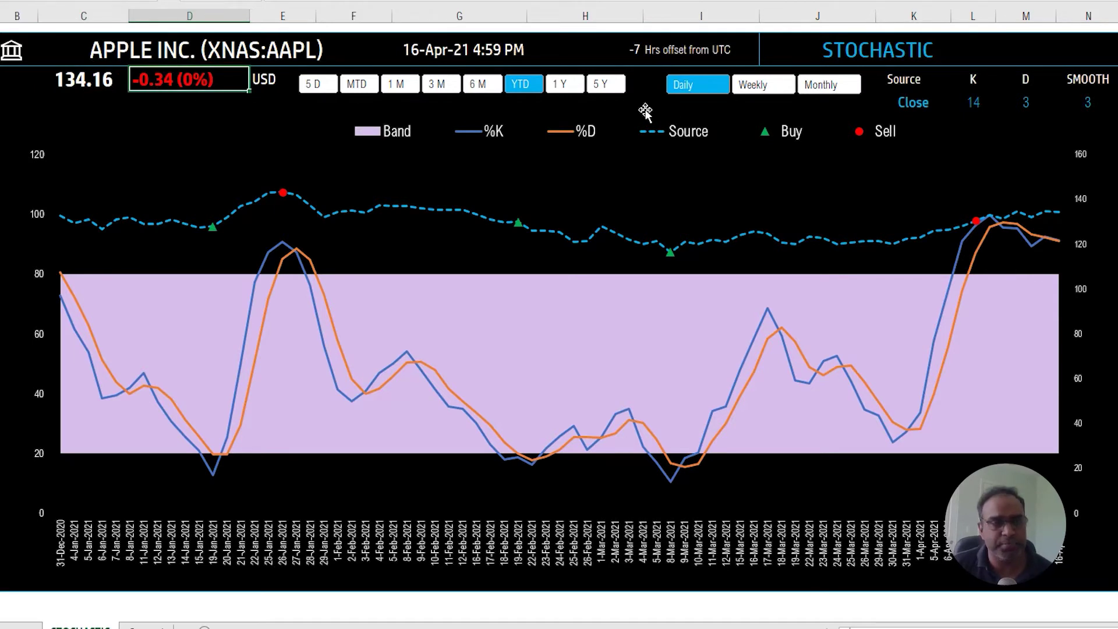
pyautogui.click(627, 103)
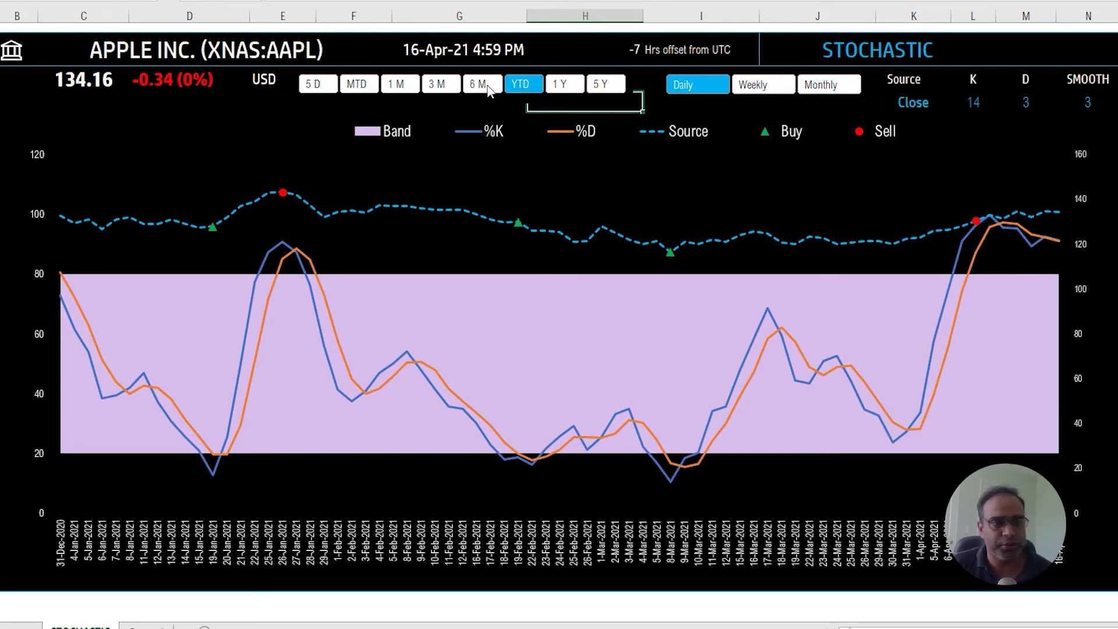
# Step: Narrow the chart range to the last 3 months and switch its interval from weekly to daily
pyautogui.click(484, 89)
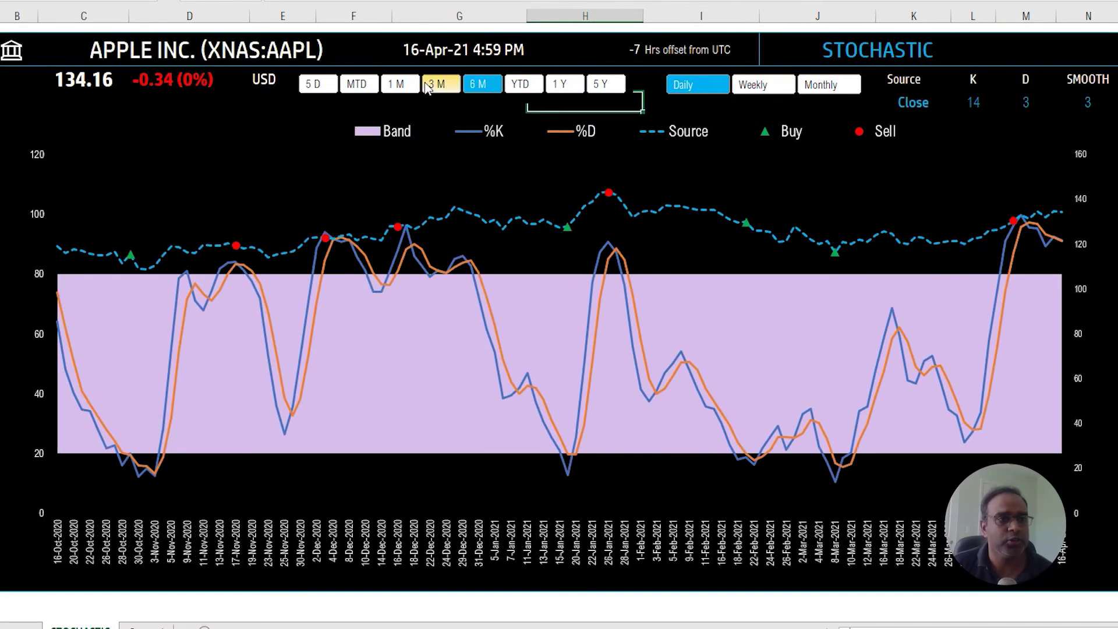
pyautogui.click(434, 87)
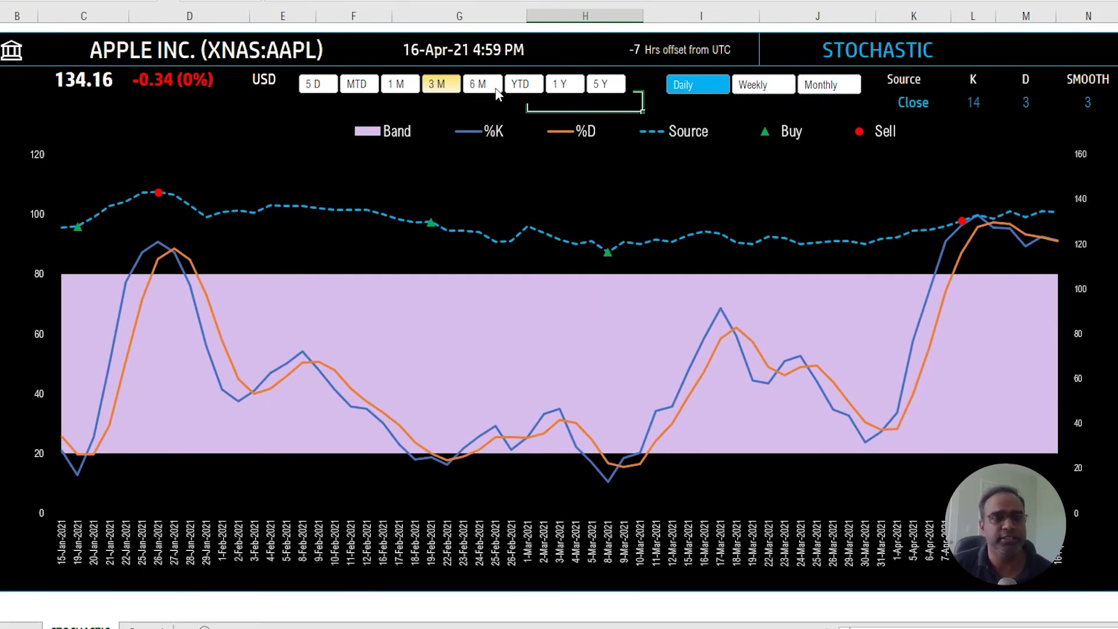
pyautogui.click(742, 89)
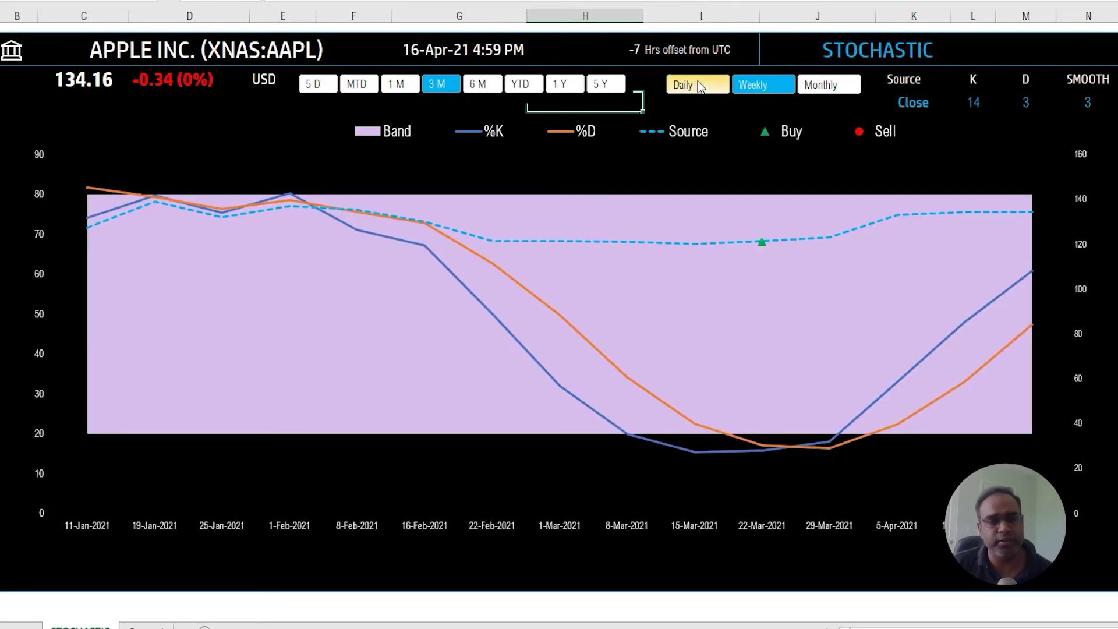
pyautogui.click(699, 86)
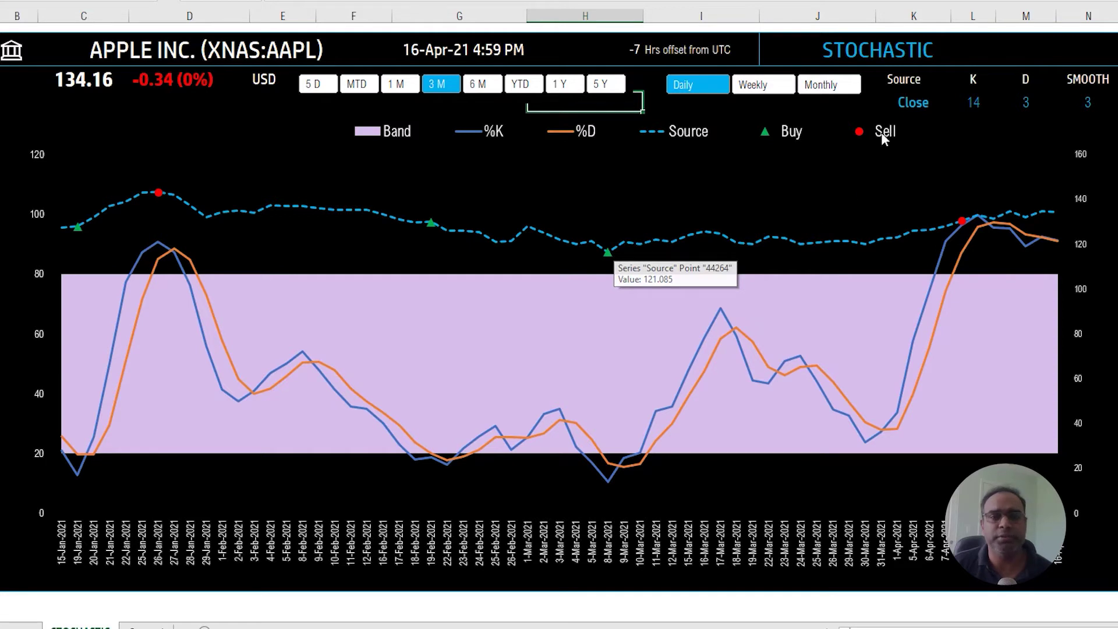
pyautogui.click(928, 105)
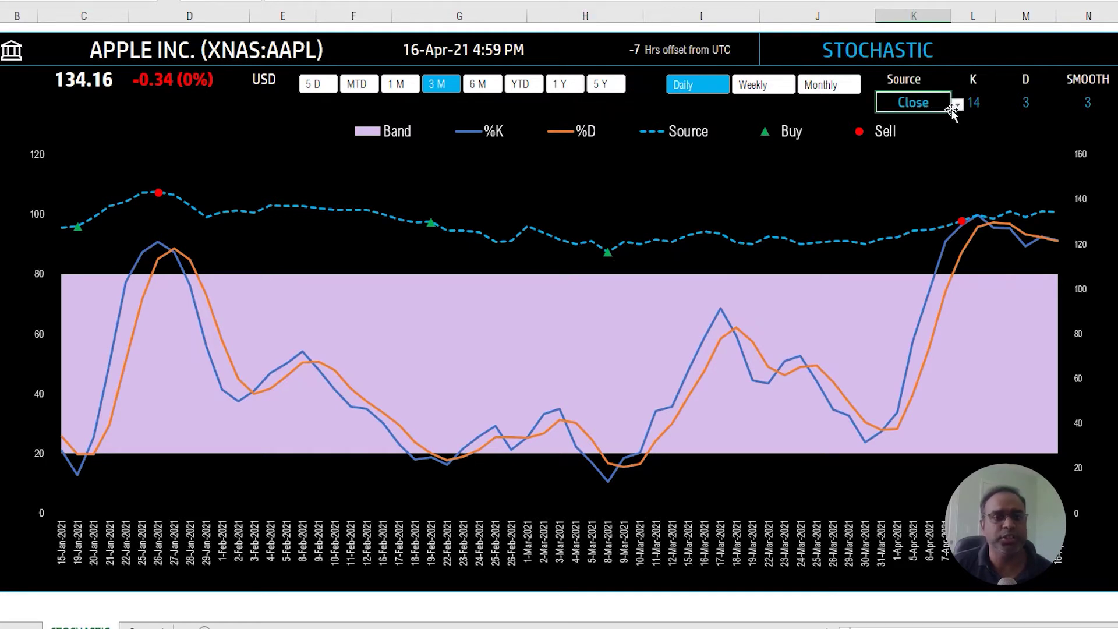
pyautogui.click(958, 105)
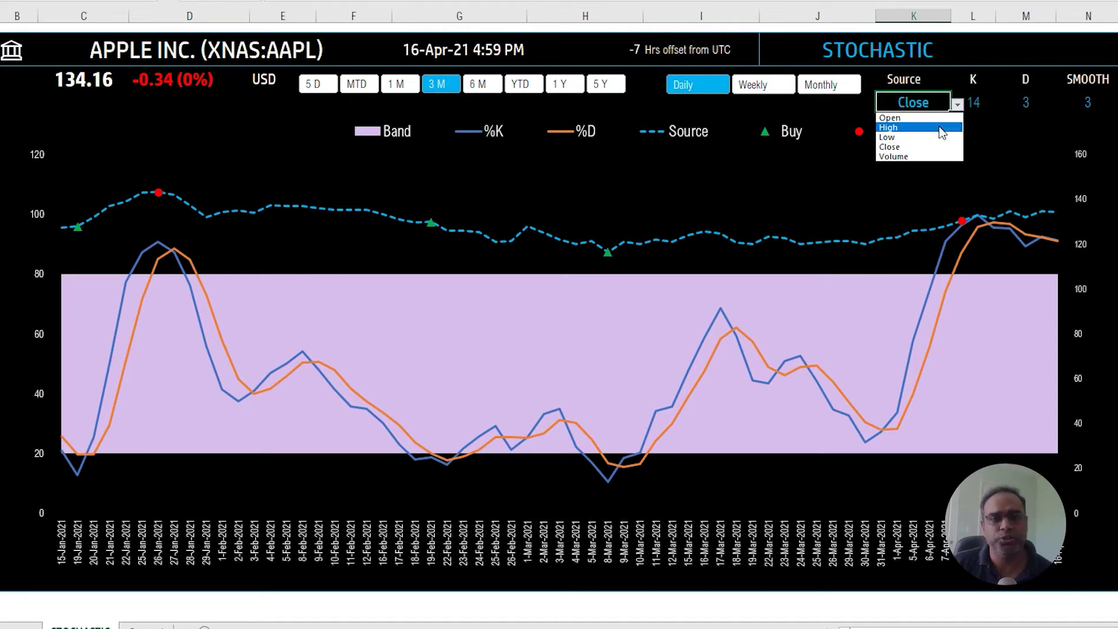
pyautogui.click(939, 127)
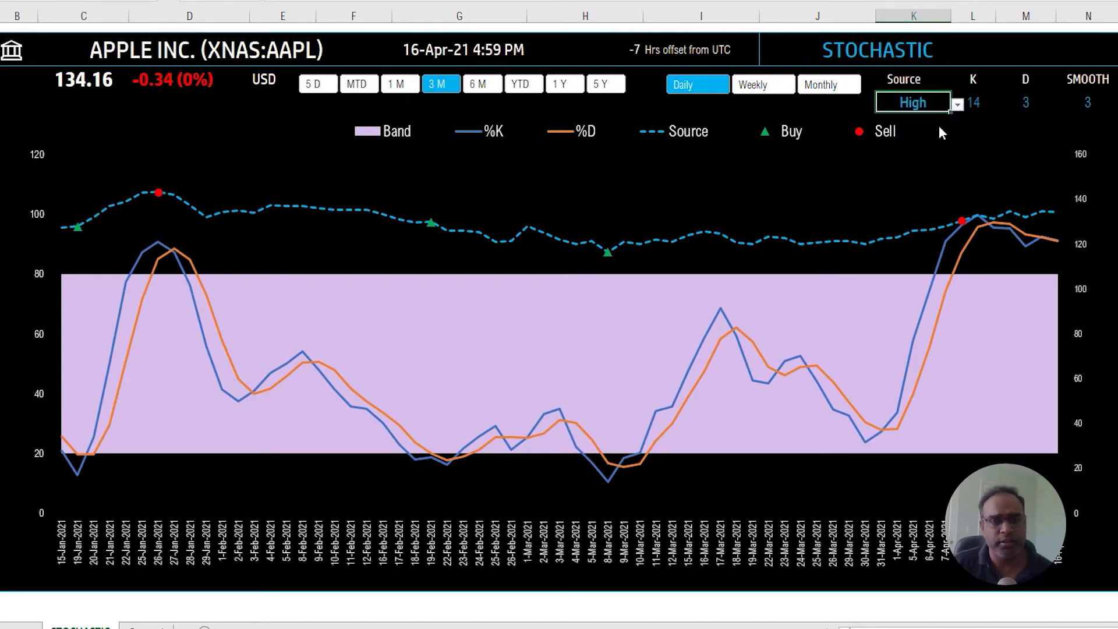
pyautogui.click(957, 104)
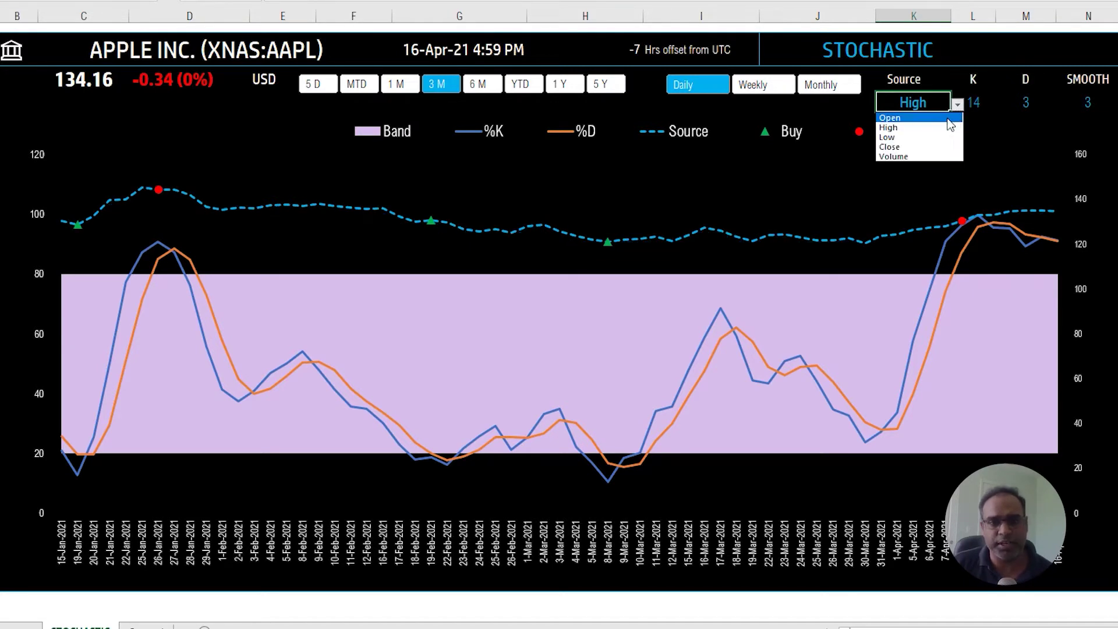
pyautogui.click(948, 119)
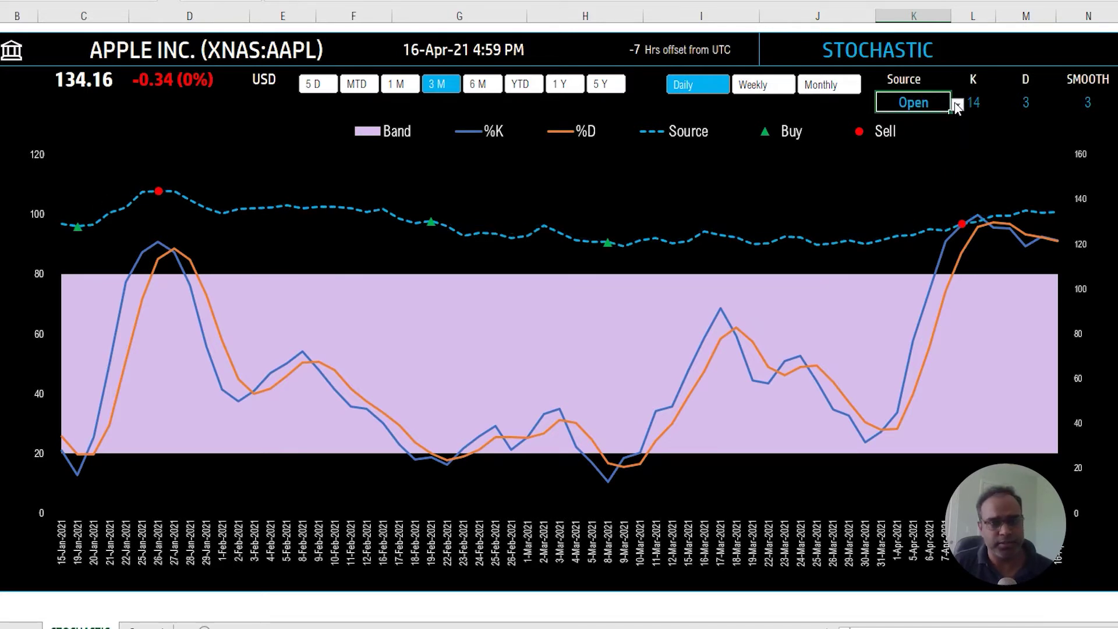
pyautogui.click(956, 103)
pyautogui.click(914, 148)
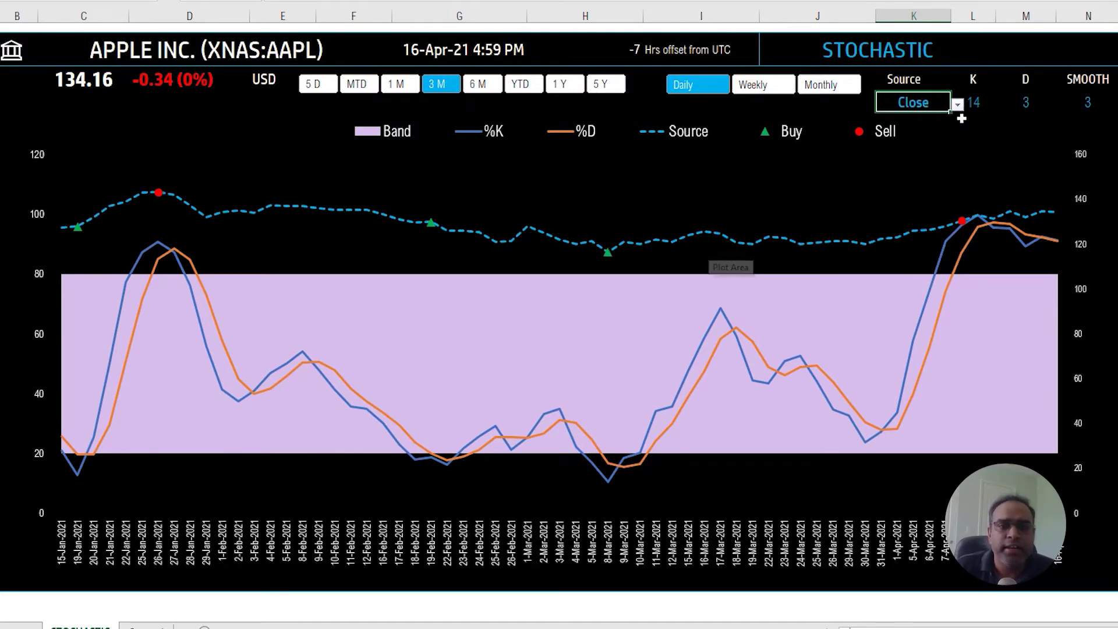
pyautogui.click(982, 100)
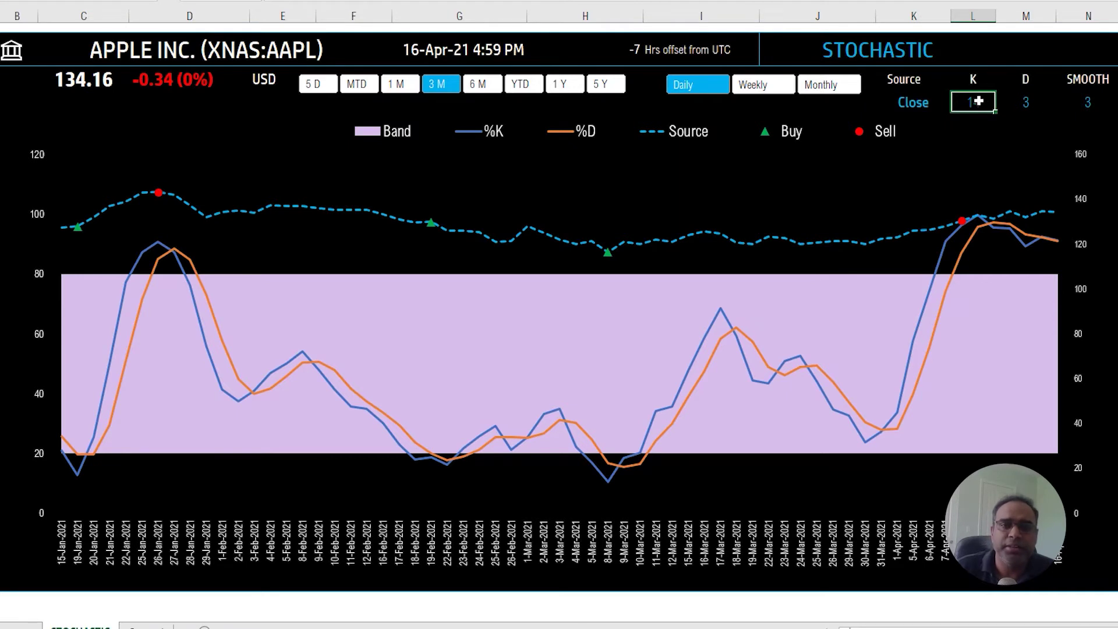
pyautogui.click(1029, 99)
pyautogui.click(1099, 103)
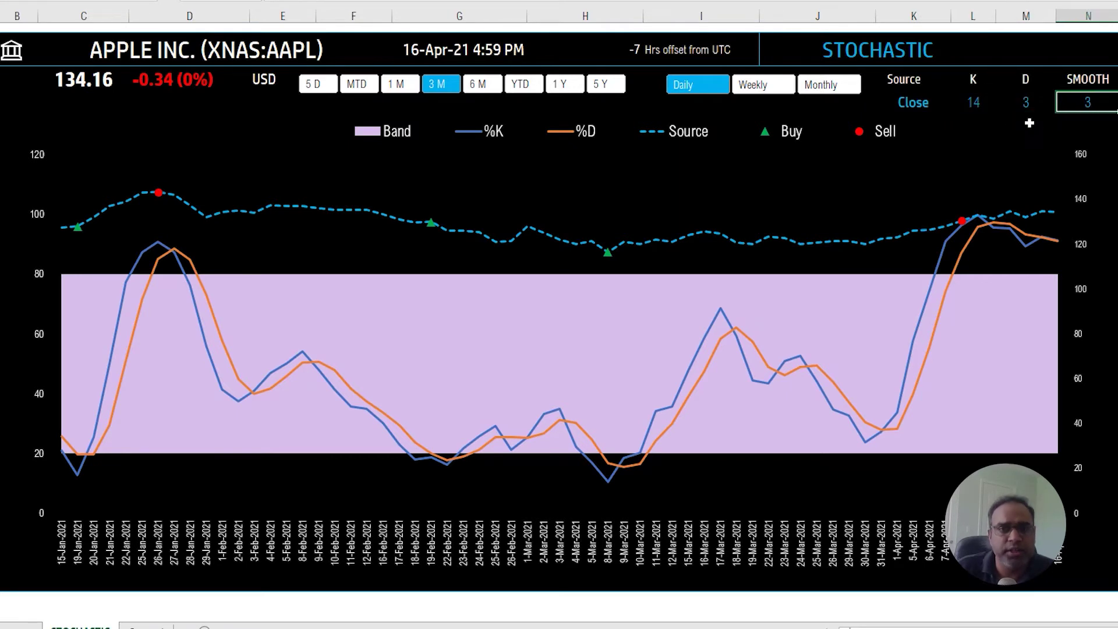
pyautogui.click(976, 104)
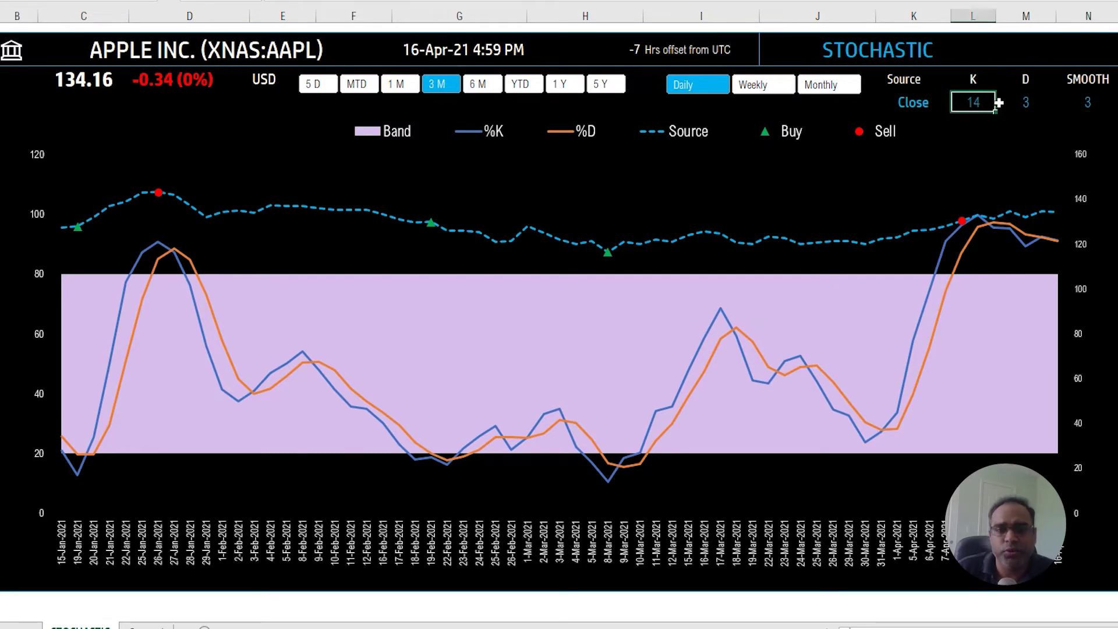
pyautogui.click(1019, 103)
pyautogui.press('Tab')
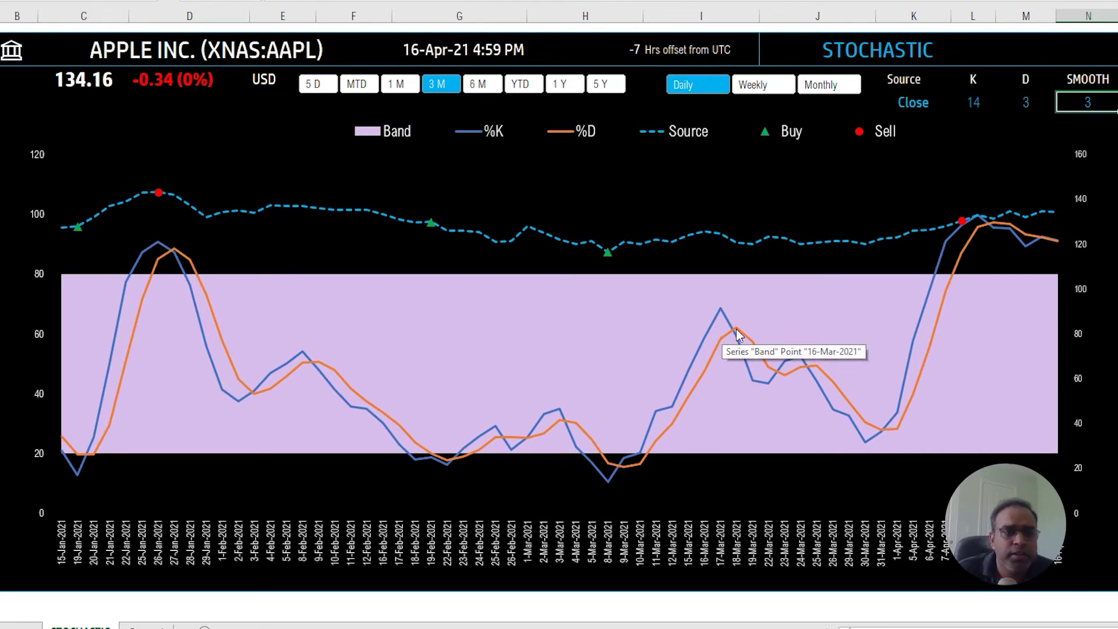
pyautogui.moveTo(733, 332)
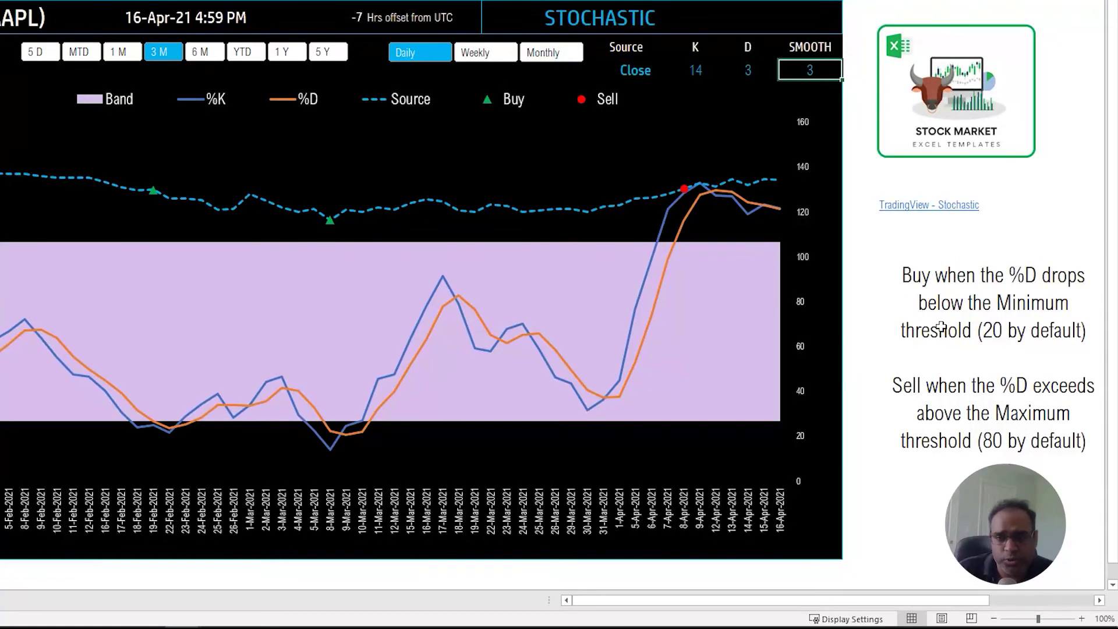
# Step: Select the rules text box (buy when %D is below 20, sell above 80) and review the %D line and markers
pyautogui.click(940, 327)
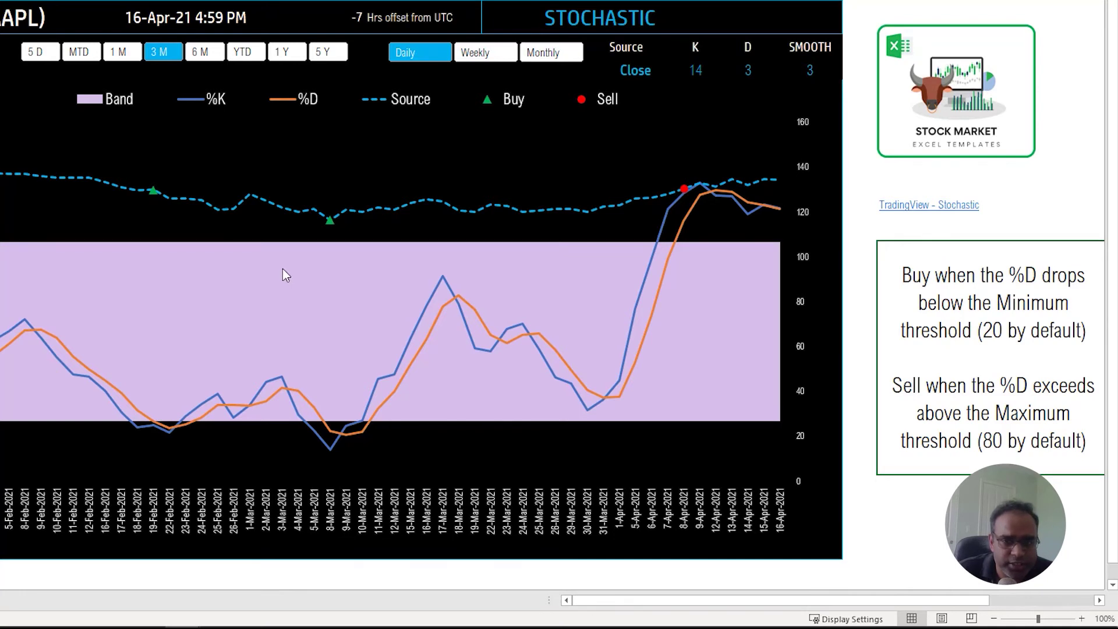
pyautogui.moveTo(283, 269)
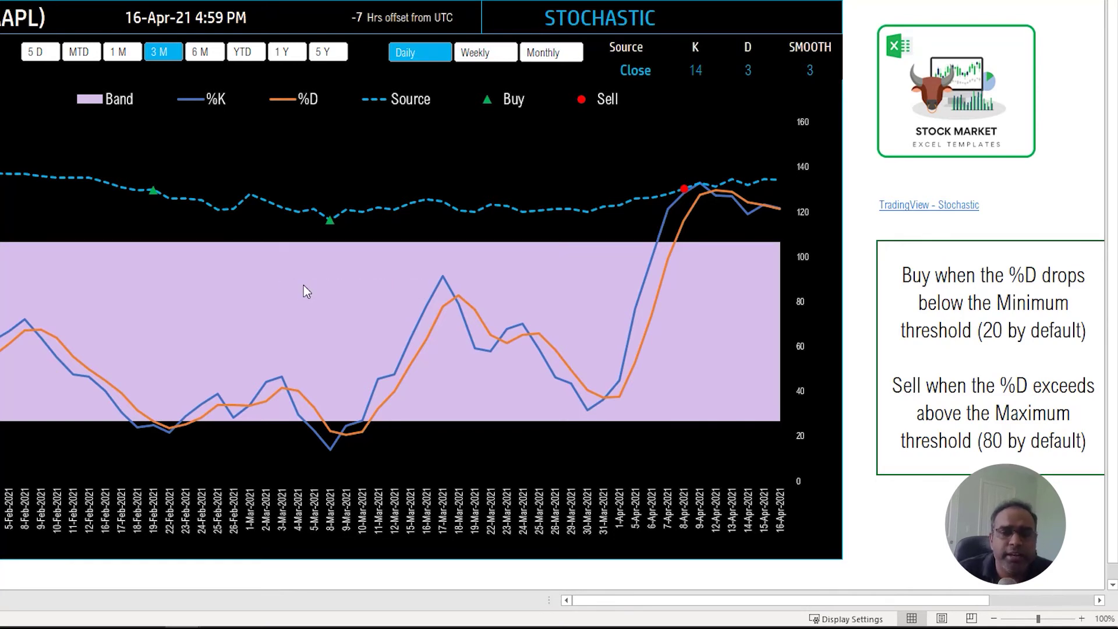
pyautogui.moveTo(369, 280)
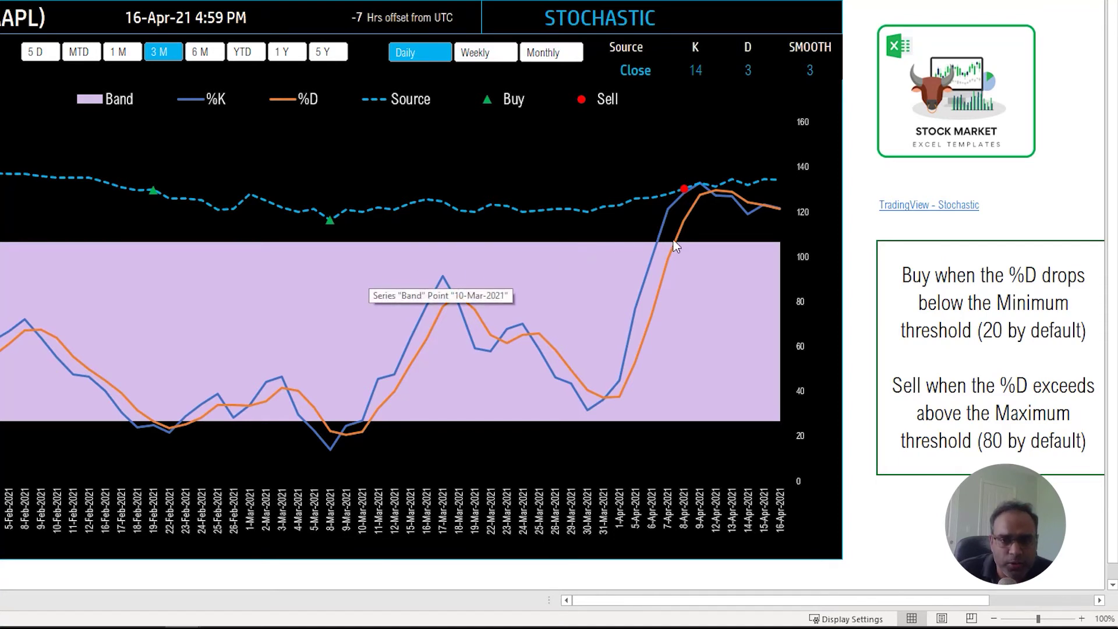
pyautogui.moveTo(677, 240)
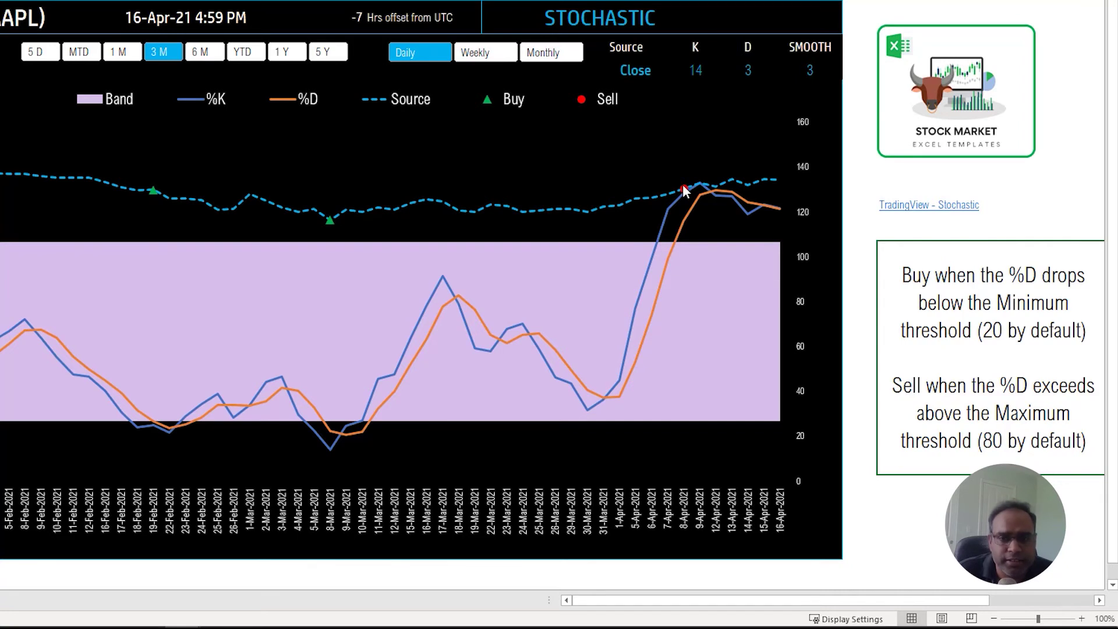
pyautogui.moveTo(683, 186)
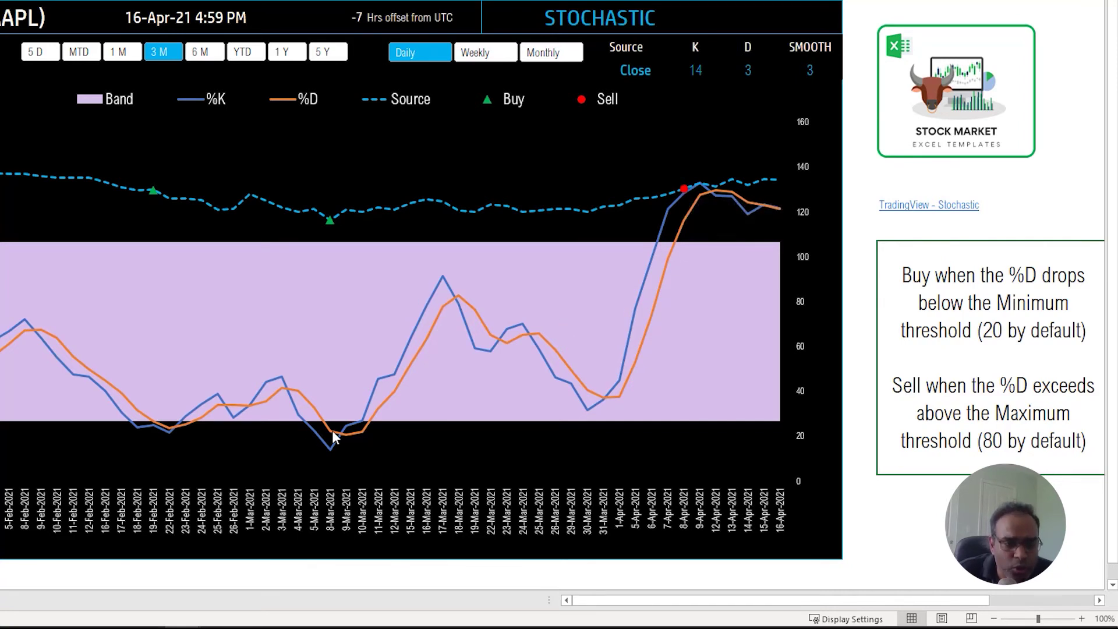
pyautogui.moveTo(332, 433)
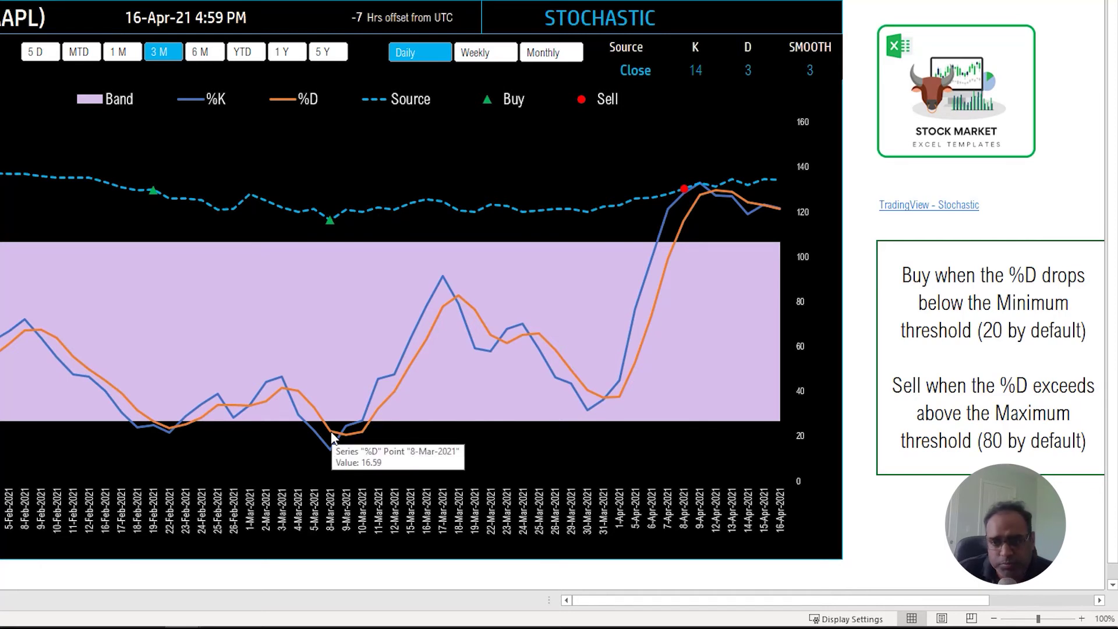
pyautogui.moveTo(331, 222)
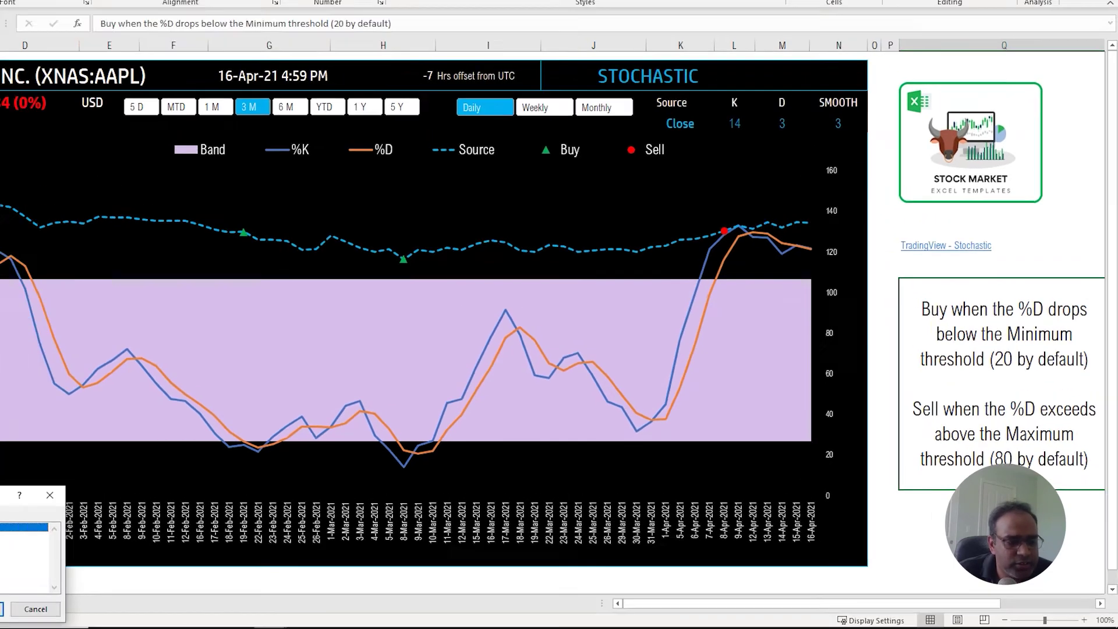
# Step: Unhide the HELP sheet and review the first Signal cell's Buy/Sell IF formula without changing it
pyautogui.press('Return')
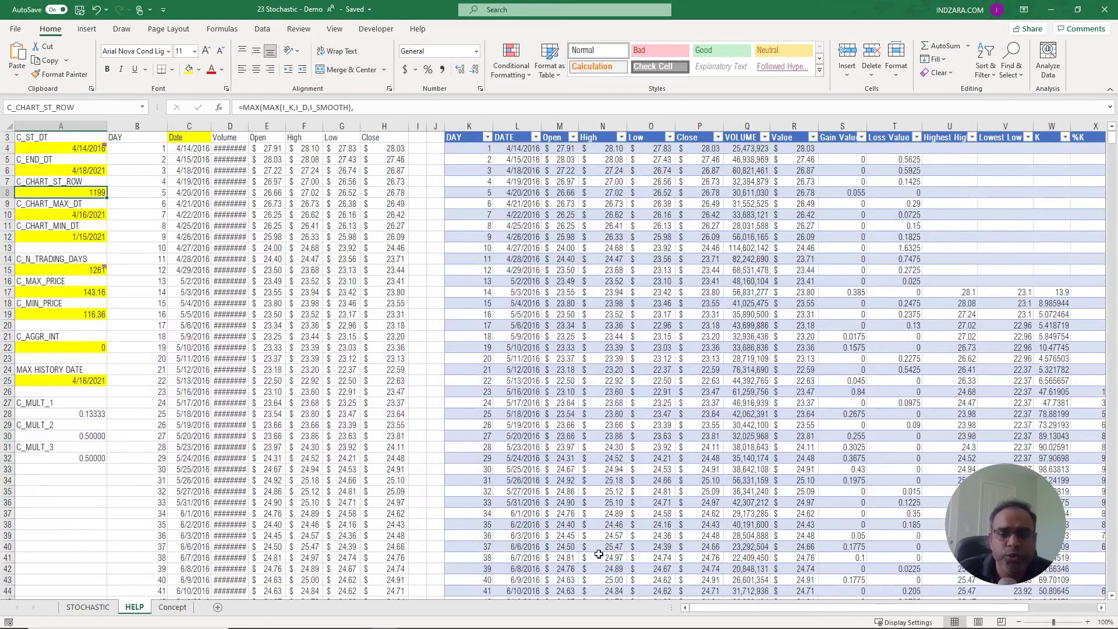
pyautogui.moveTo(991, 607); pyautogui.dragTo(1075, 614)
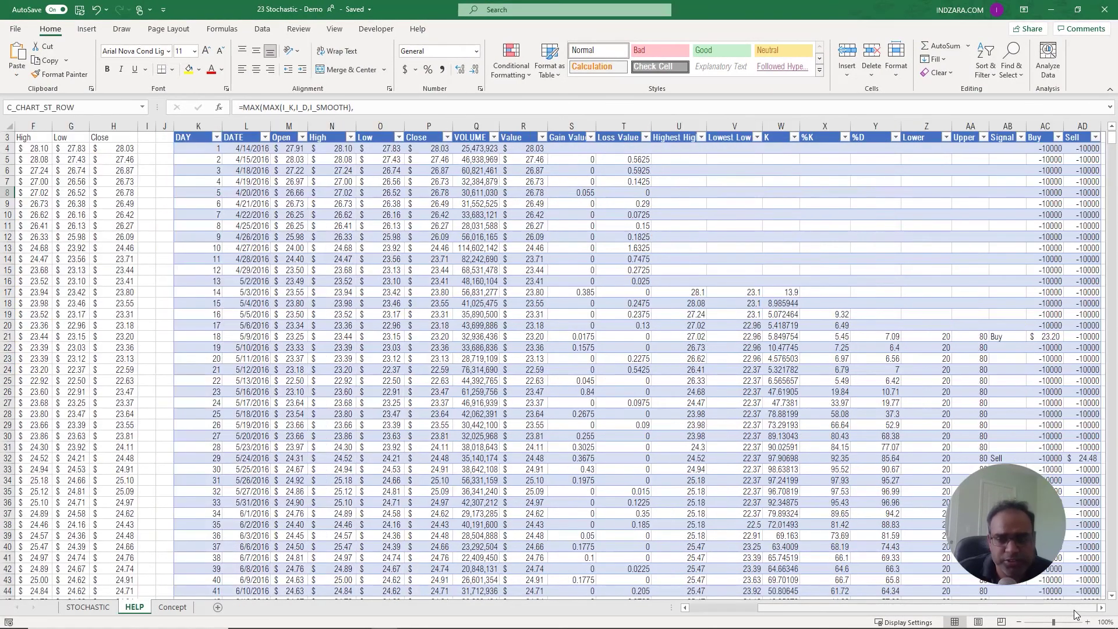
pyautogui.scroll(1, 973, 315)
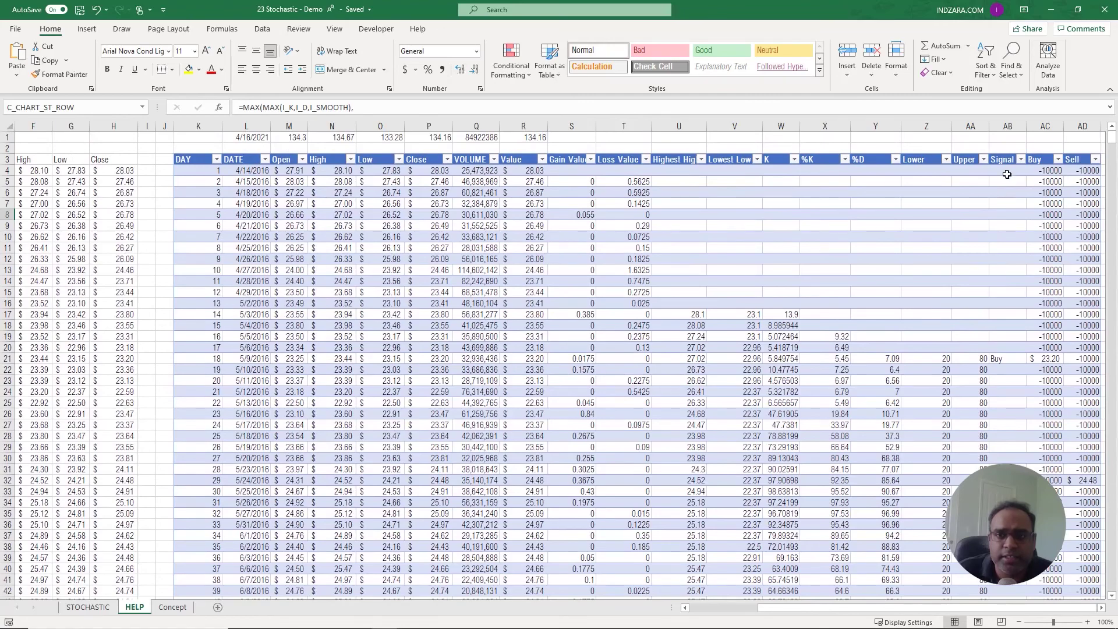
pyautogui.click(1008, 171)
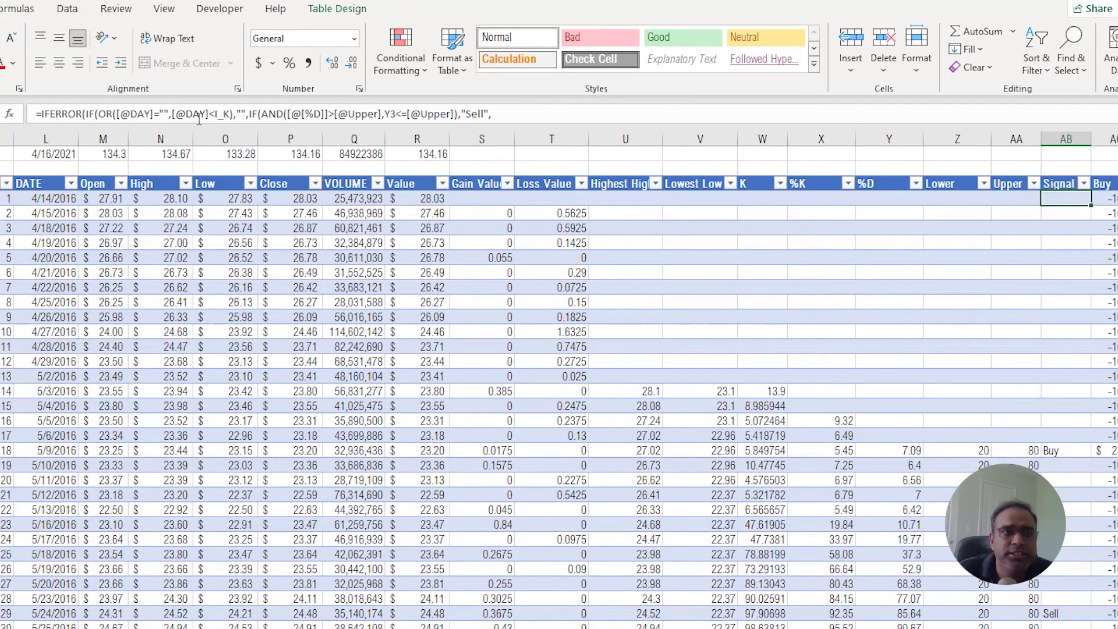
pyautogui.moveTo(200, 113); pyautogui.dragTo(508, 113)
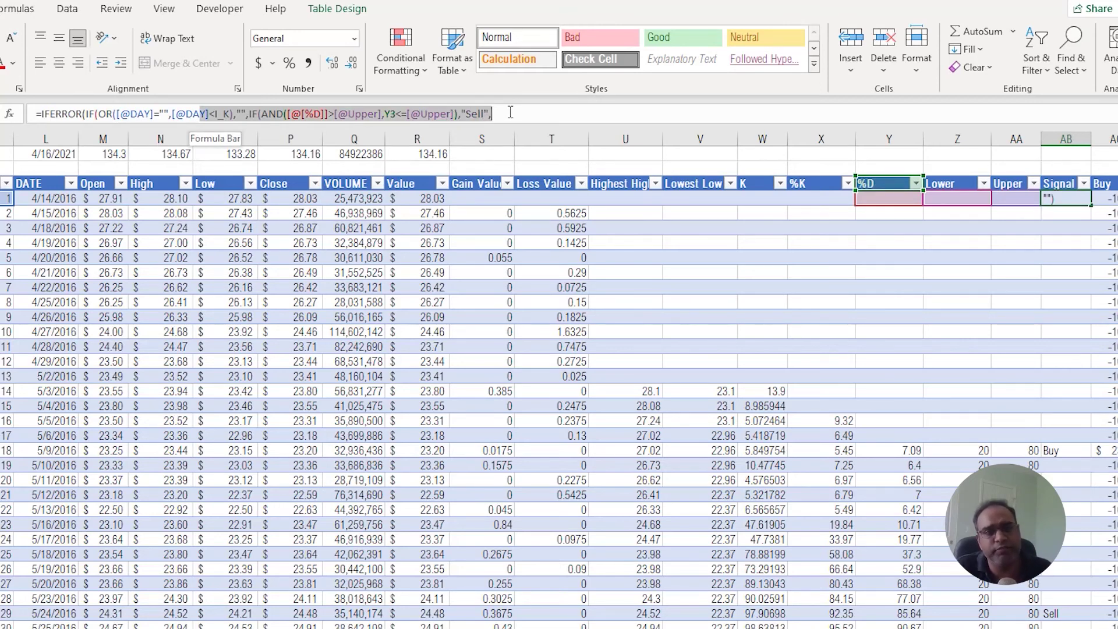
pyautogui.click(510, 113)
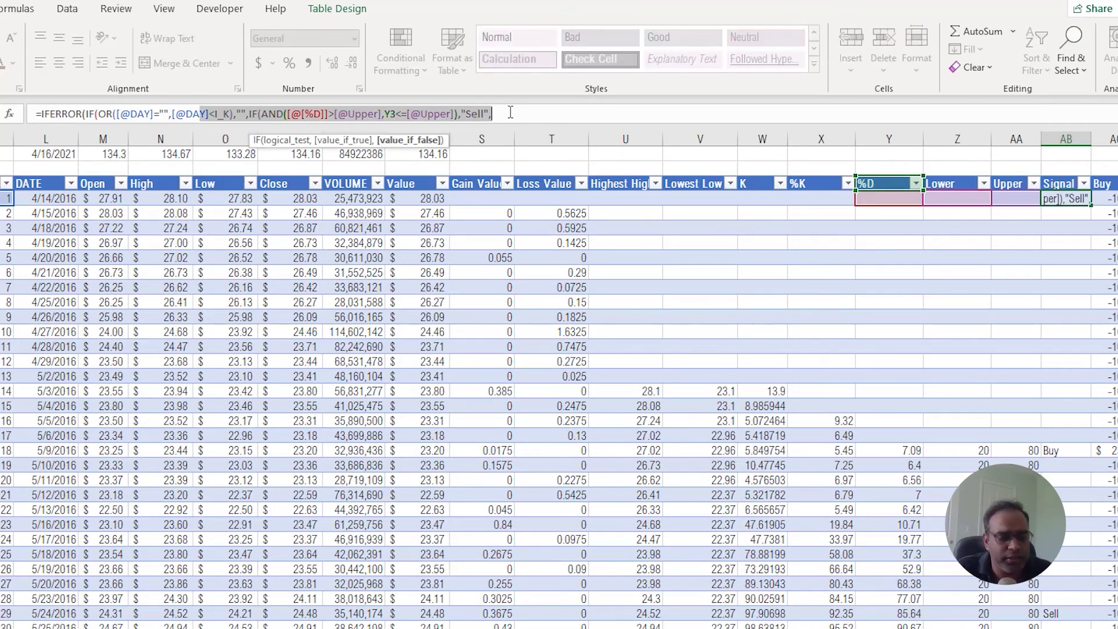
pyautogui.press('Escape')
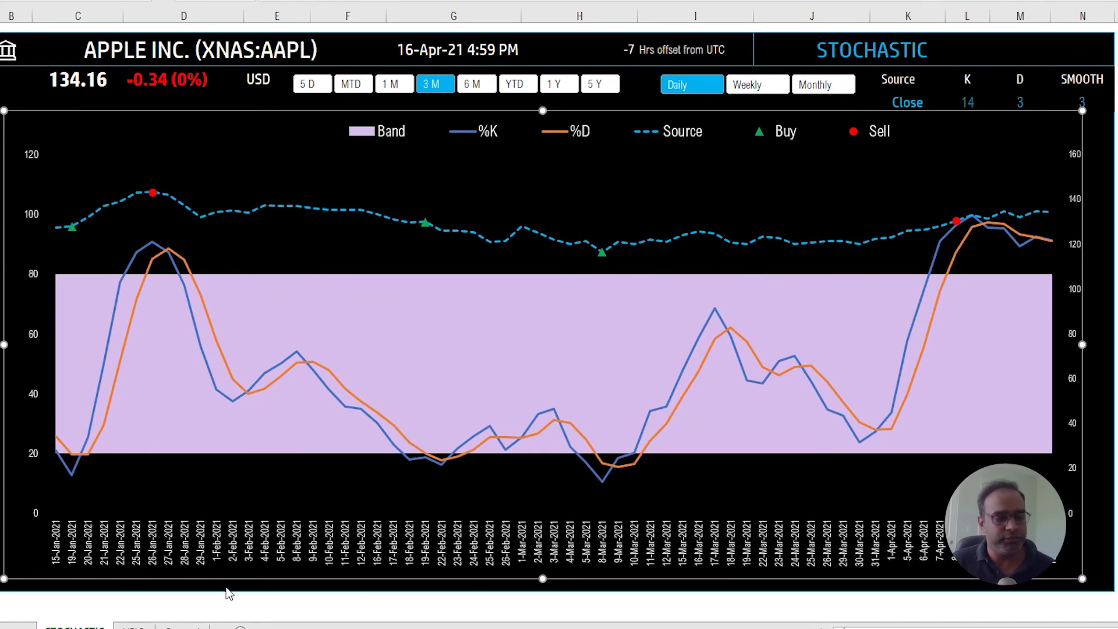
pyautogui.hotkey('ctrl', 'pagedown')
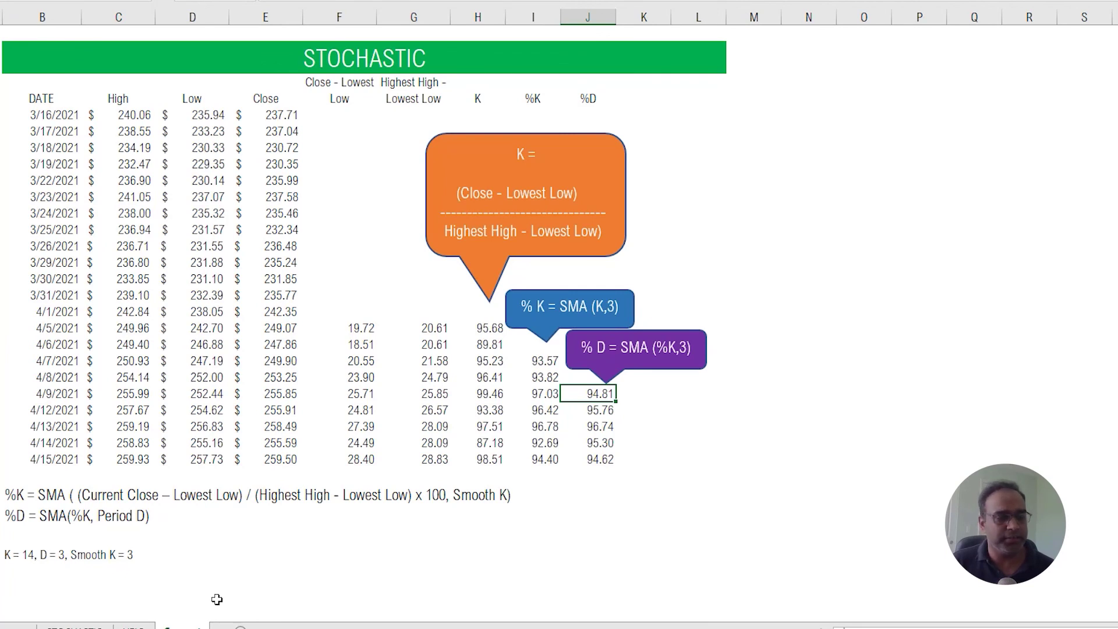
pyautogui.hotkey('ctrl', 'pageup')
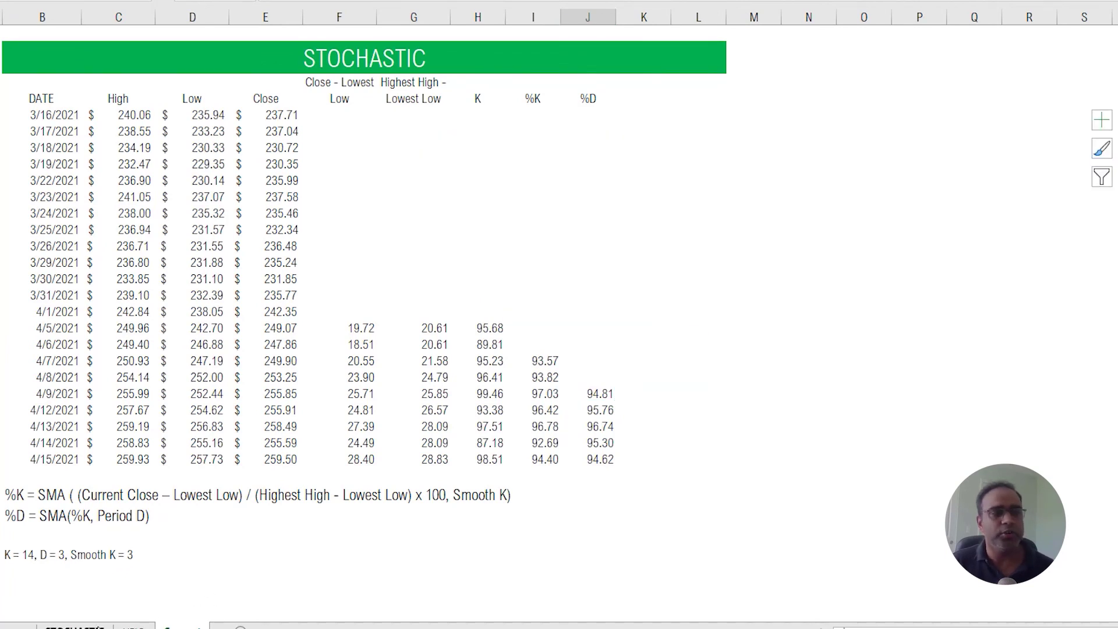
pyautogui.click(93, 50)
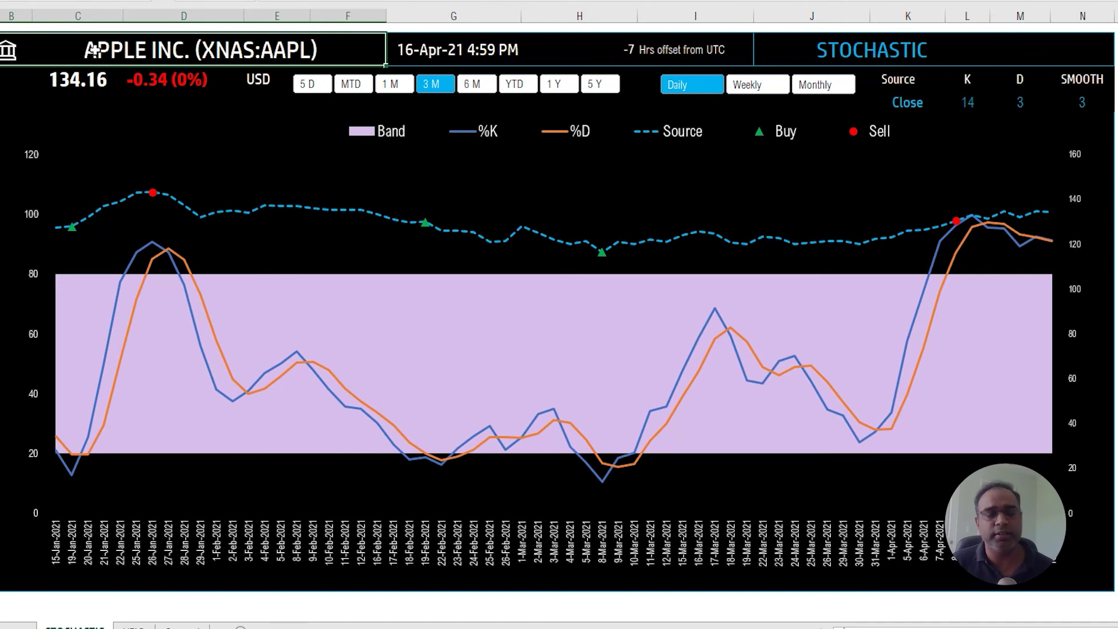